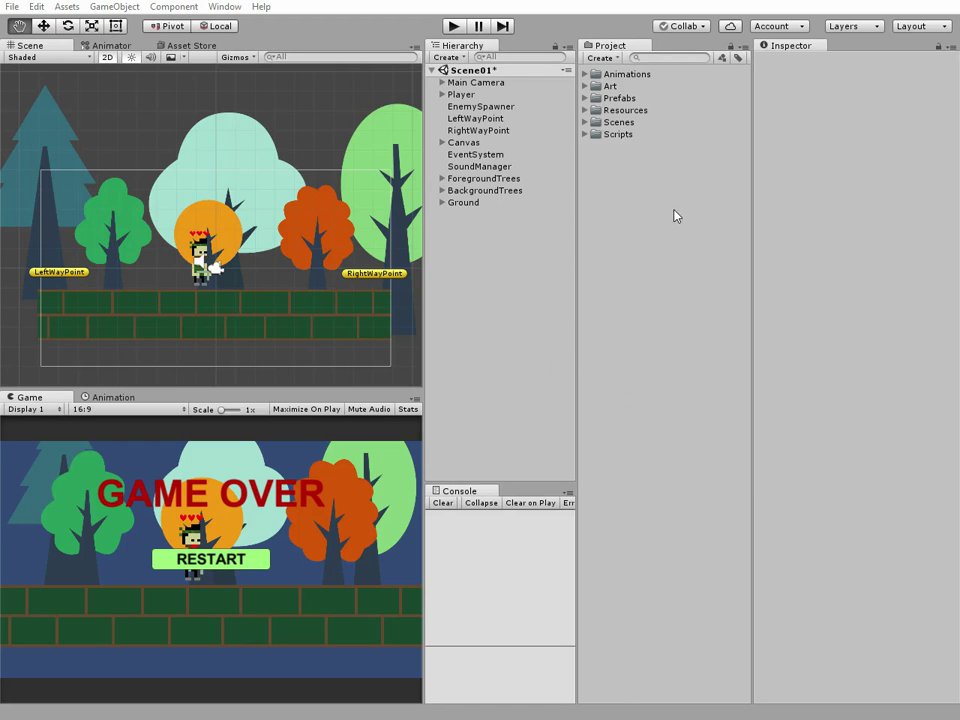
- Create a new UI Text element under the Canvas and name it ScoreText
left_click(453, 59)
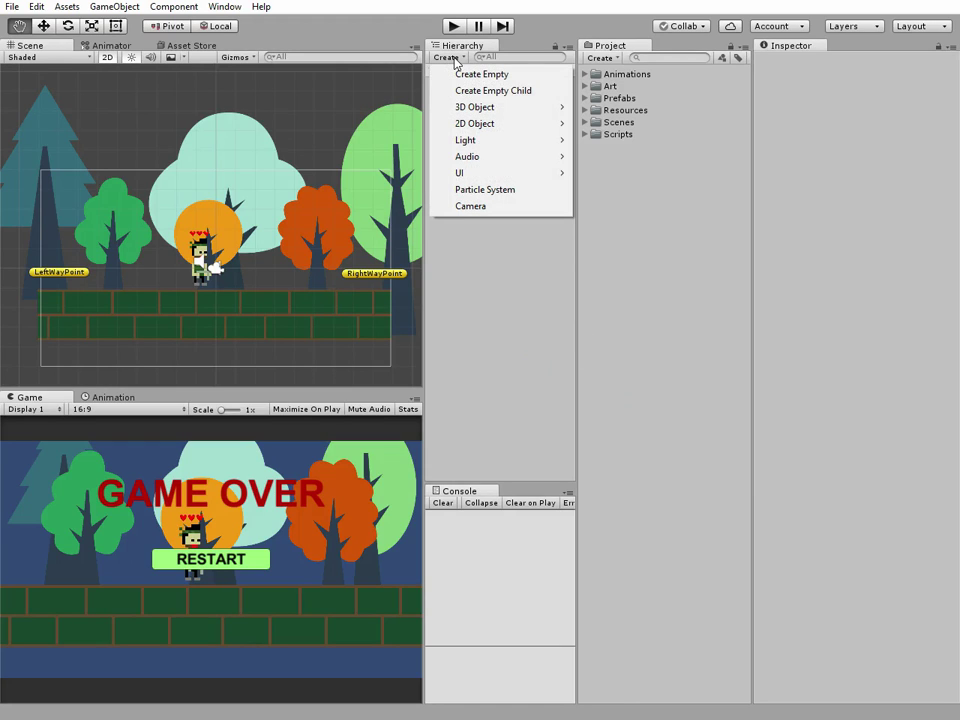
mouse_move(490, 173)
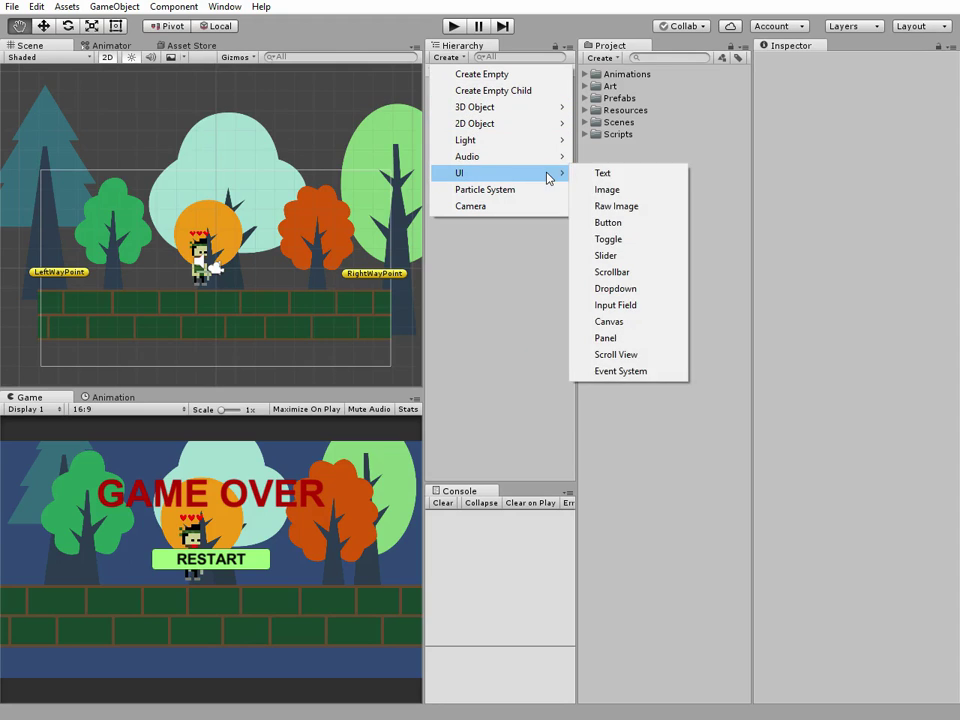
left_click(598, 176)
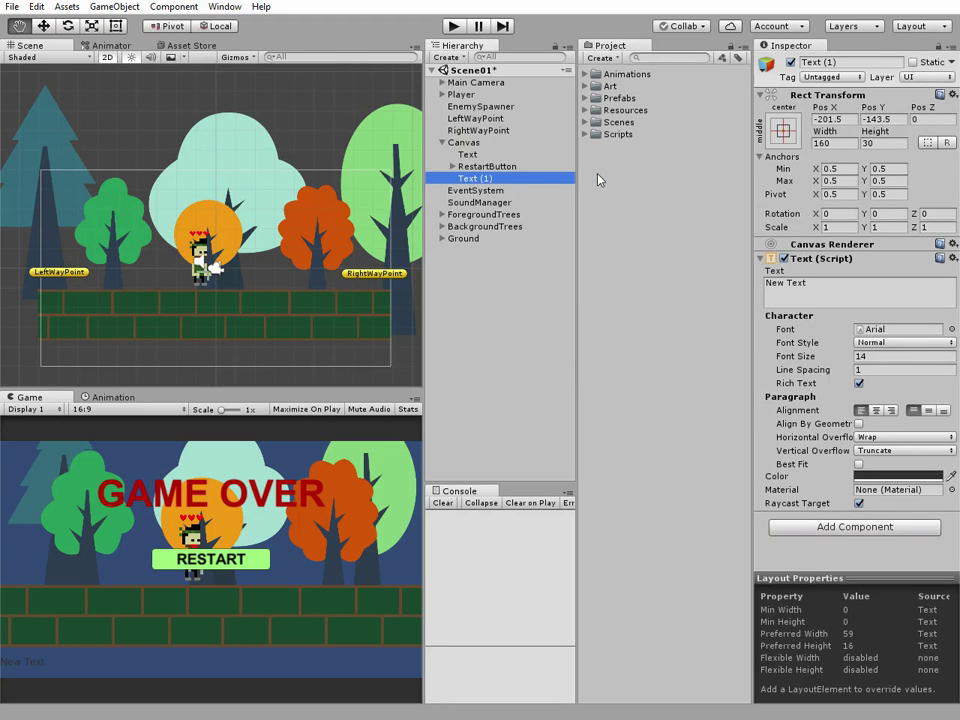
left_click(473, 179)
type("S")
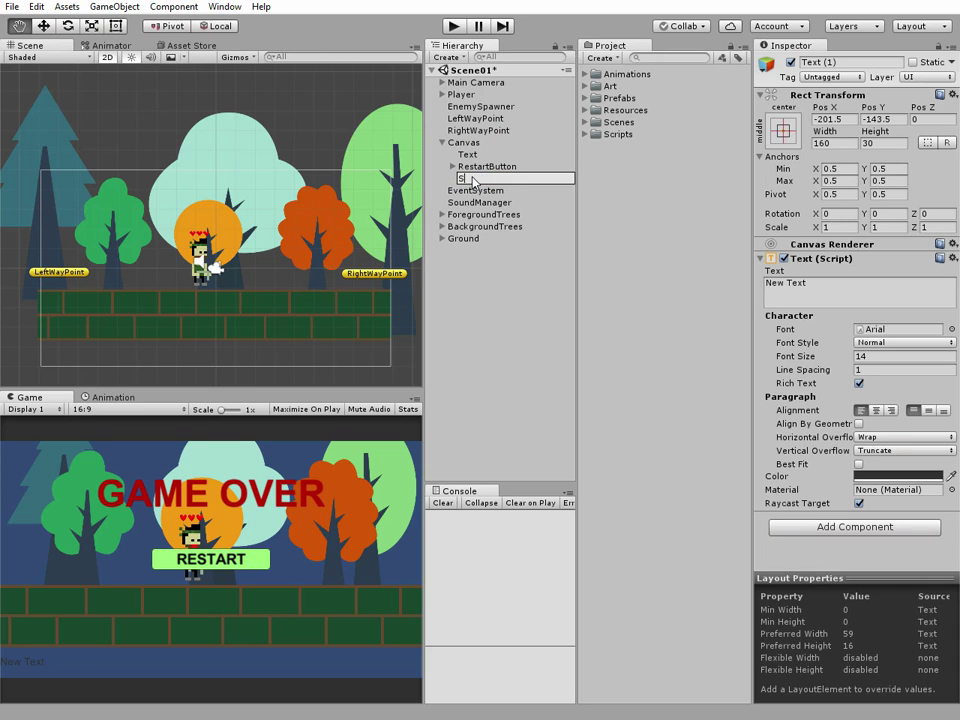
type("coreText")
key("Return")
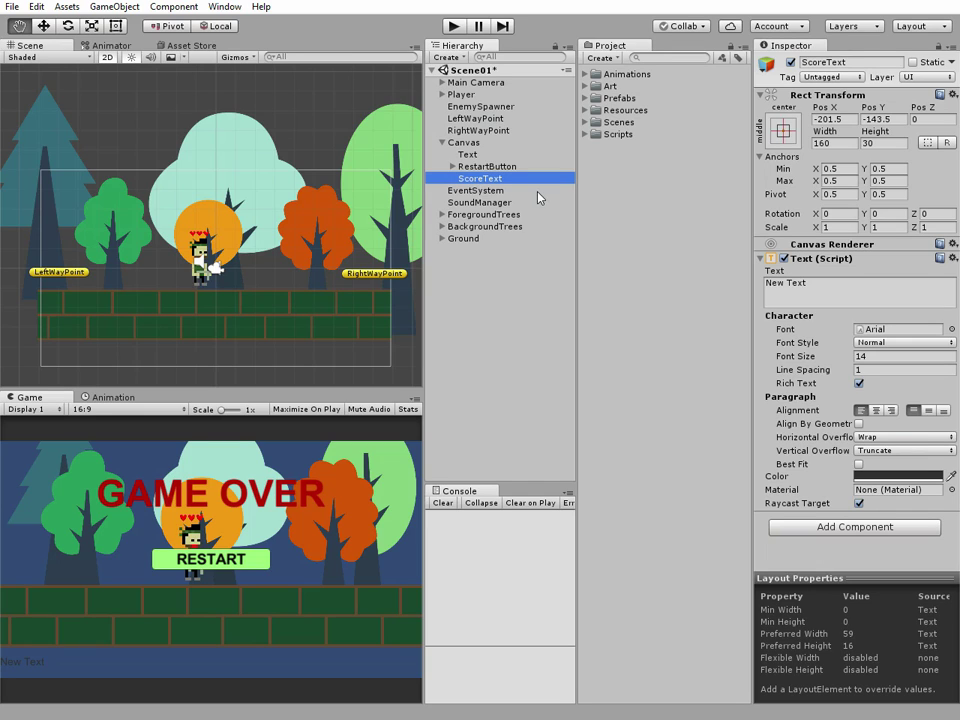
- Set ScoreText's Rect Transform anchor preset to bottom-center
left_click(785, 130)
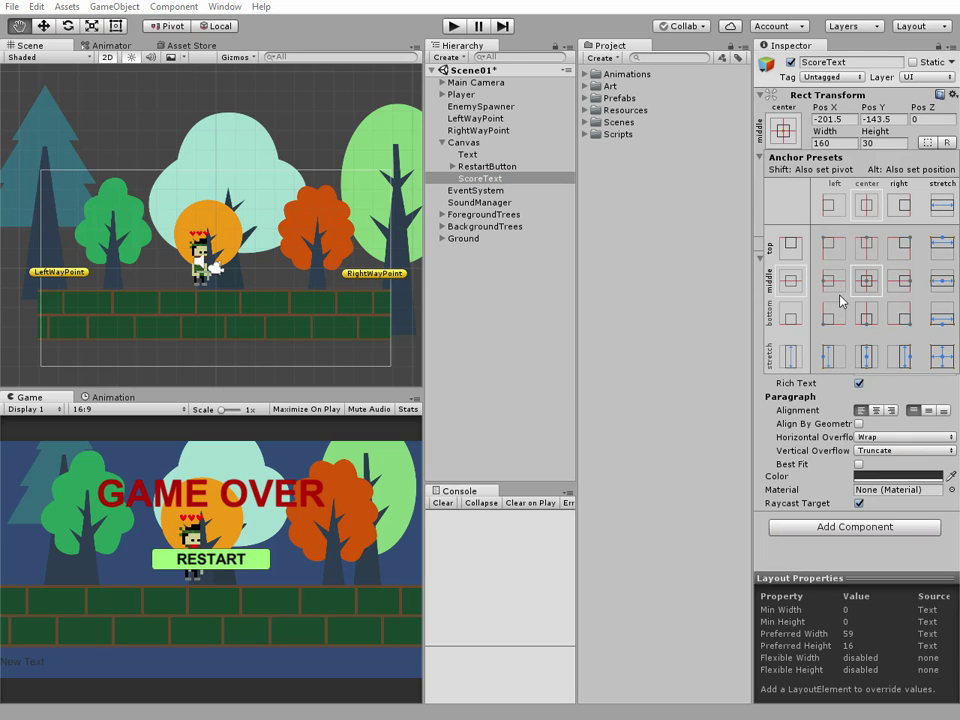
left_click(867, 316, "alt+shift")
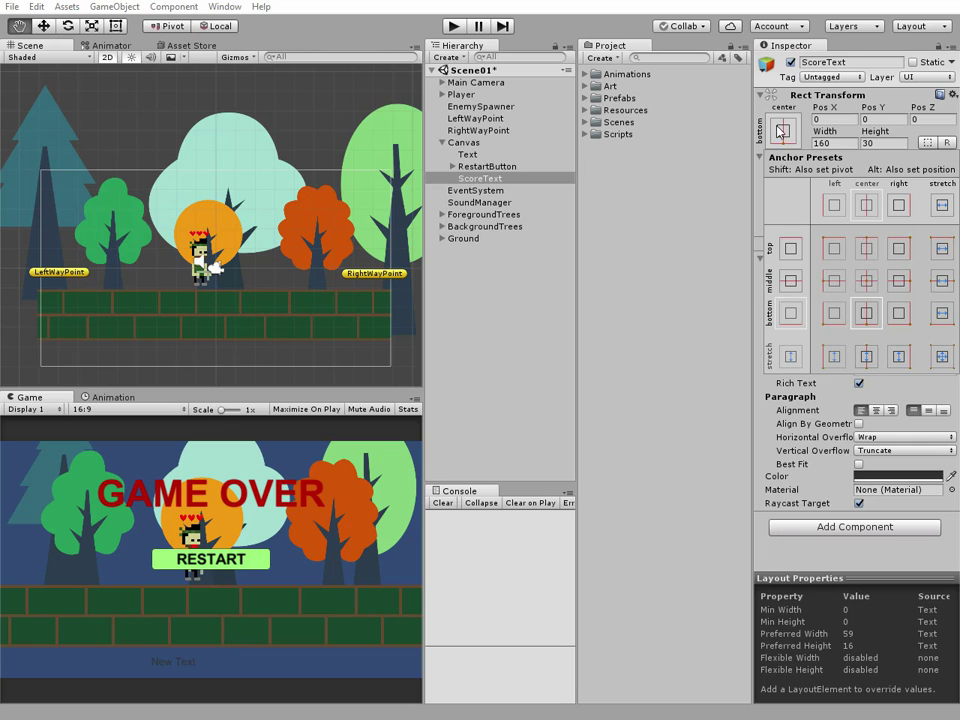
left_click(648, 198)
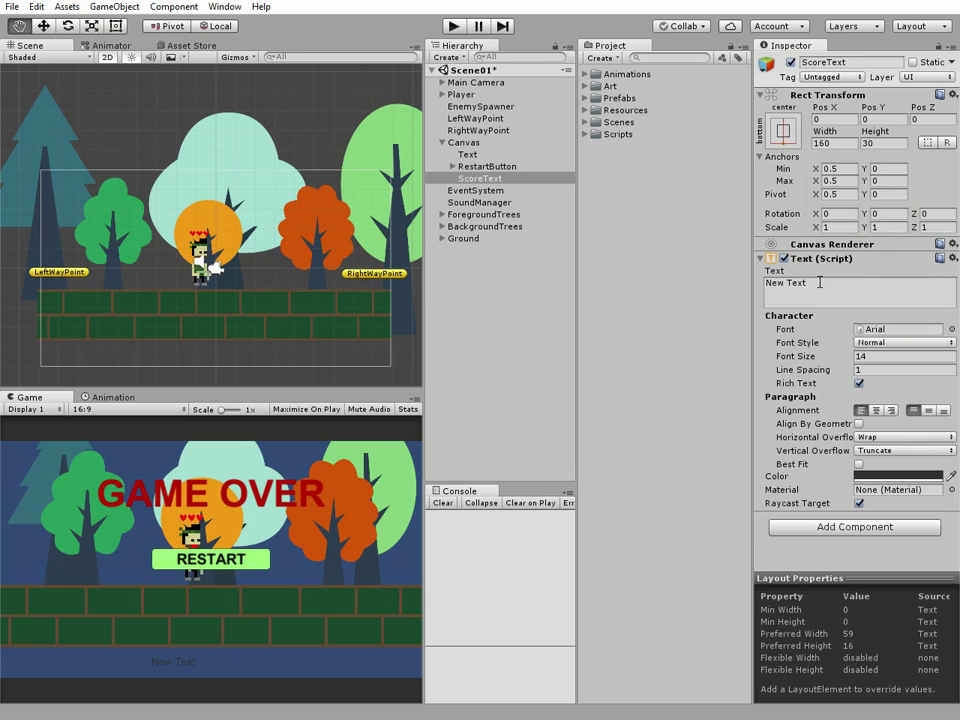
- Centre the text horizontally and set its colour to white
left_click(927, 410)
left_click(876, 411)
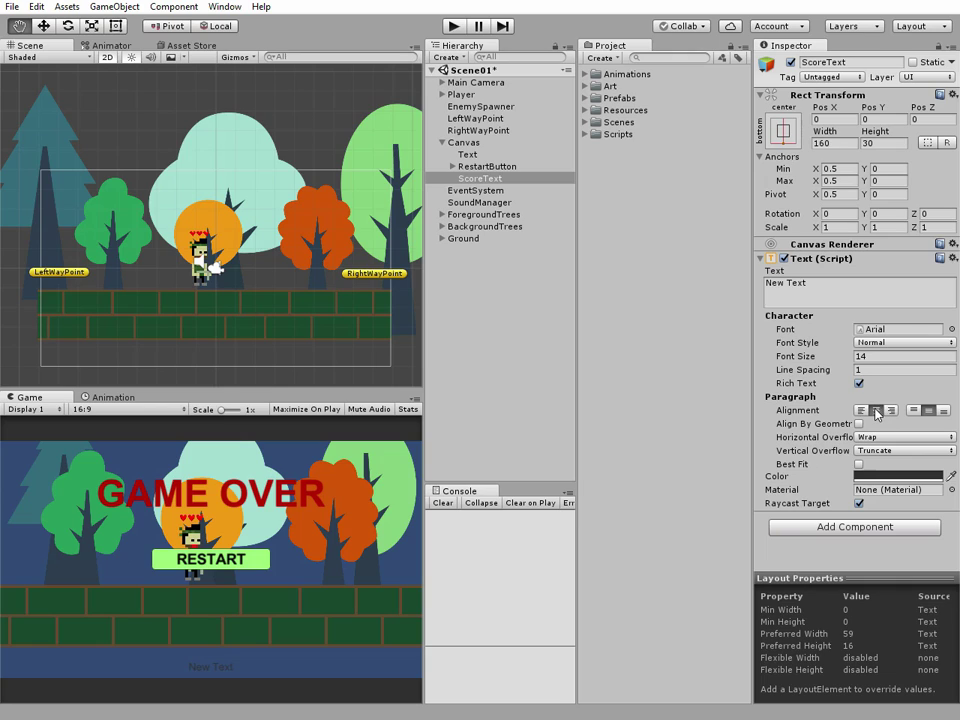
left_click(914, 410)
left_click(884, 477)
left_click_drag(514, 281, 447, 226)
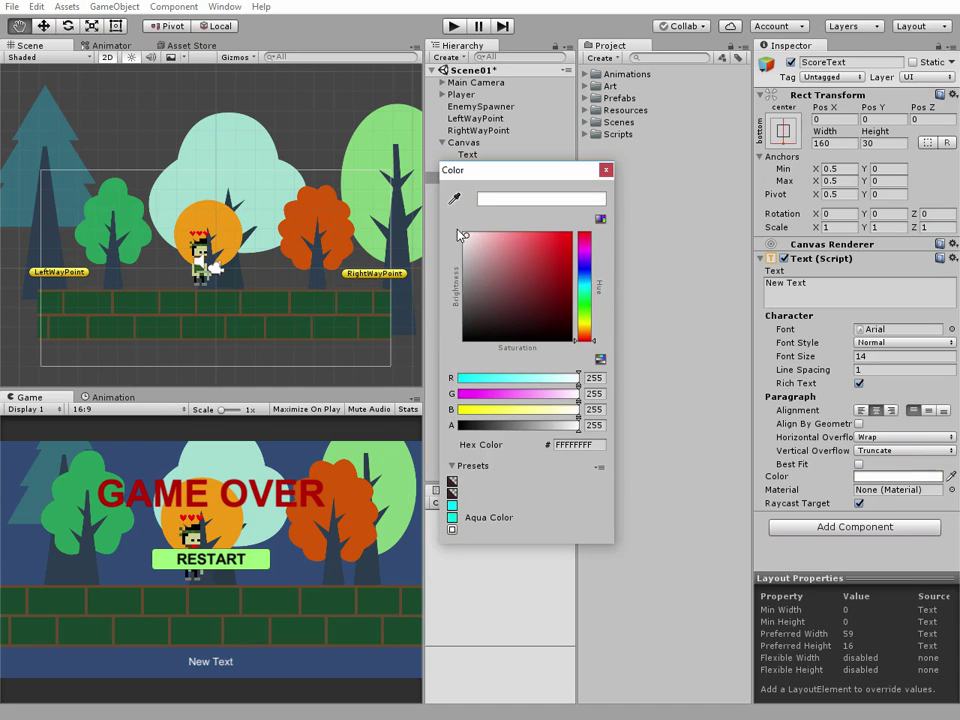
- Set the text's horizontal and vertical overflow to Overflow
left_click(876, 357)
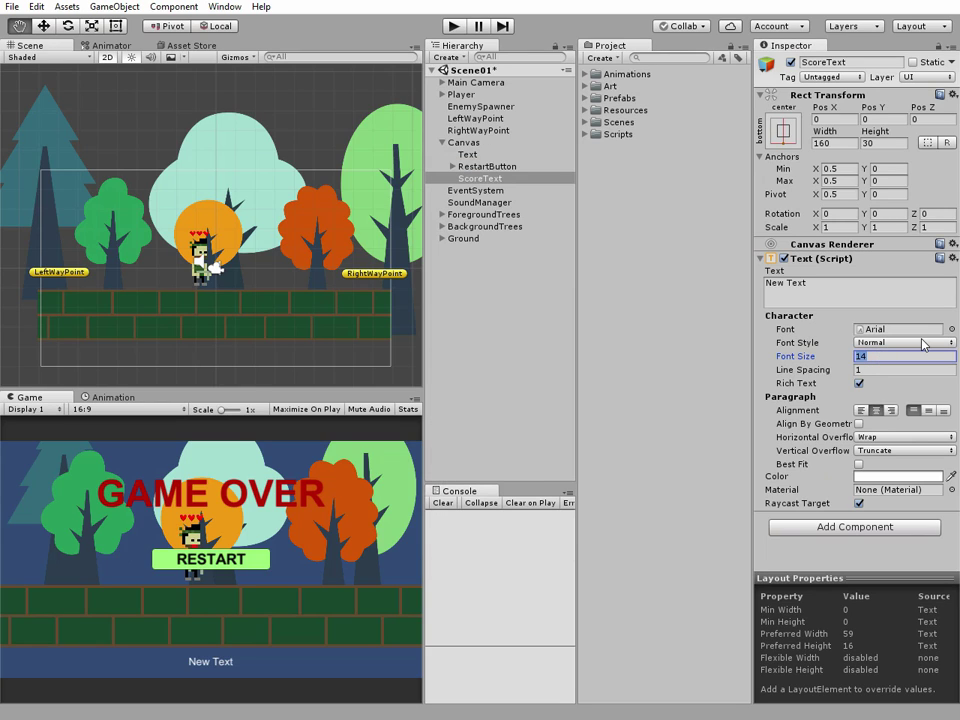
type("50")
left_click(866, 440)
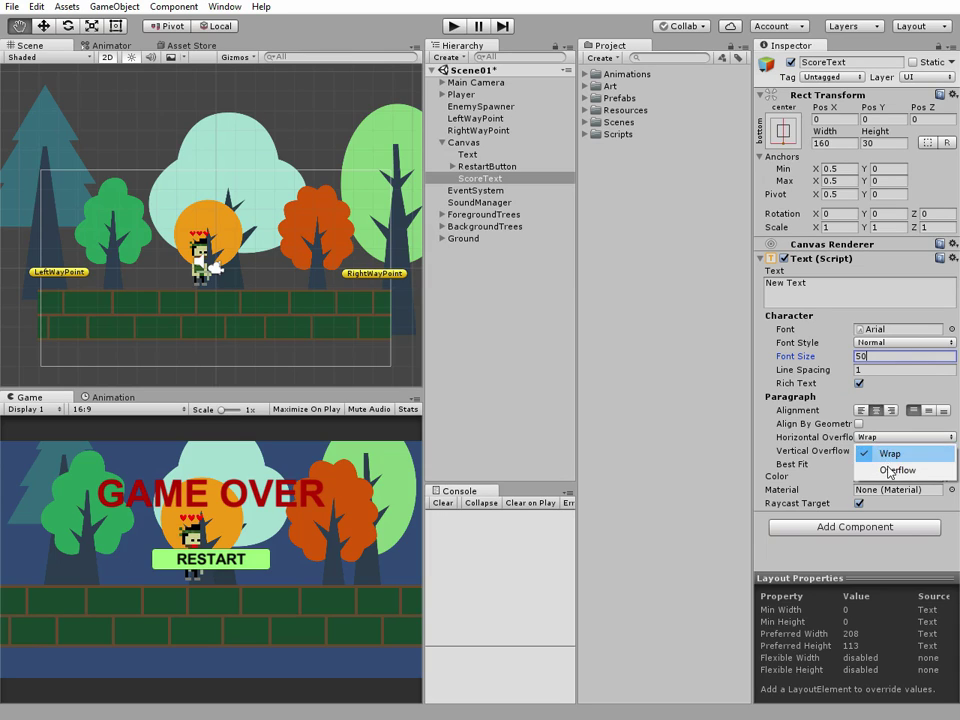
left_click(868, 469)
left_click(897, 483)
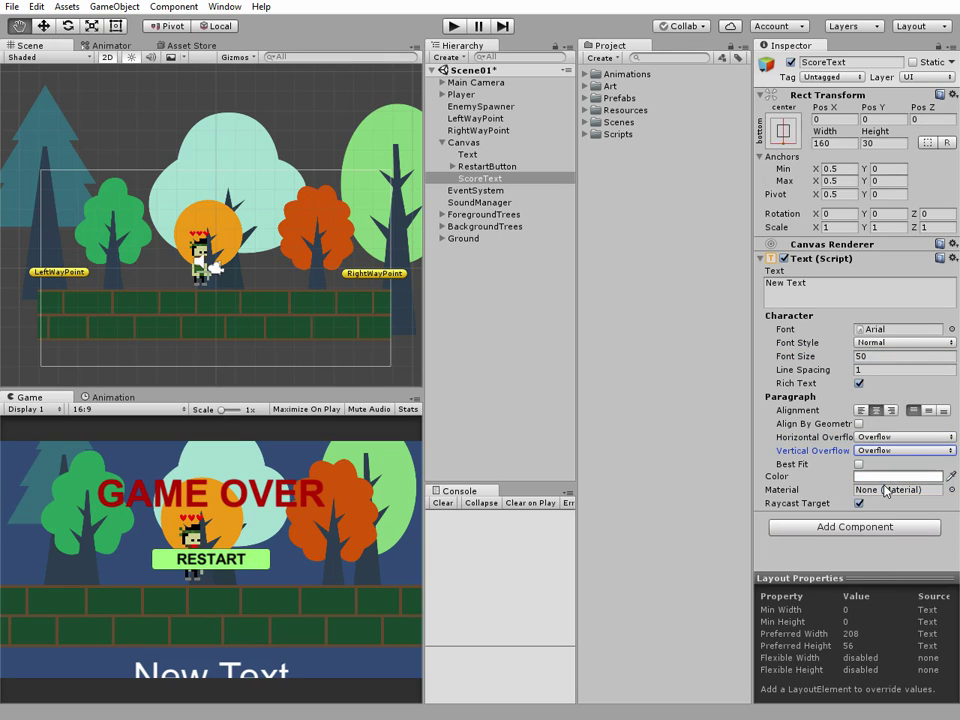
- Set ScoreText's font size to 20
left_click(874, 356)
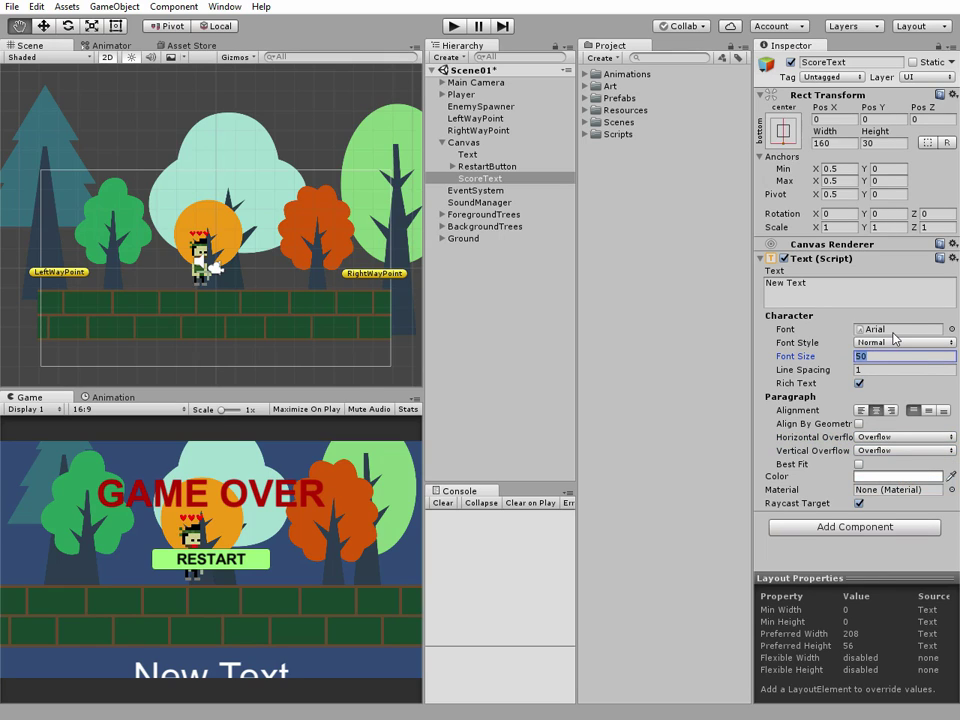
type("30")
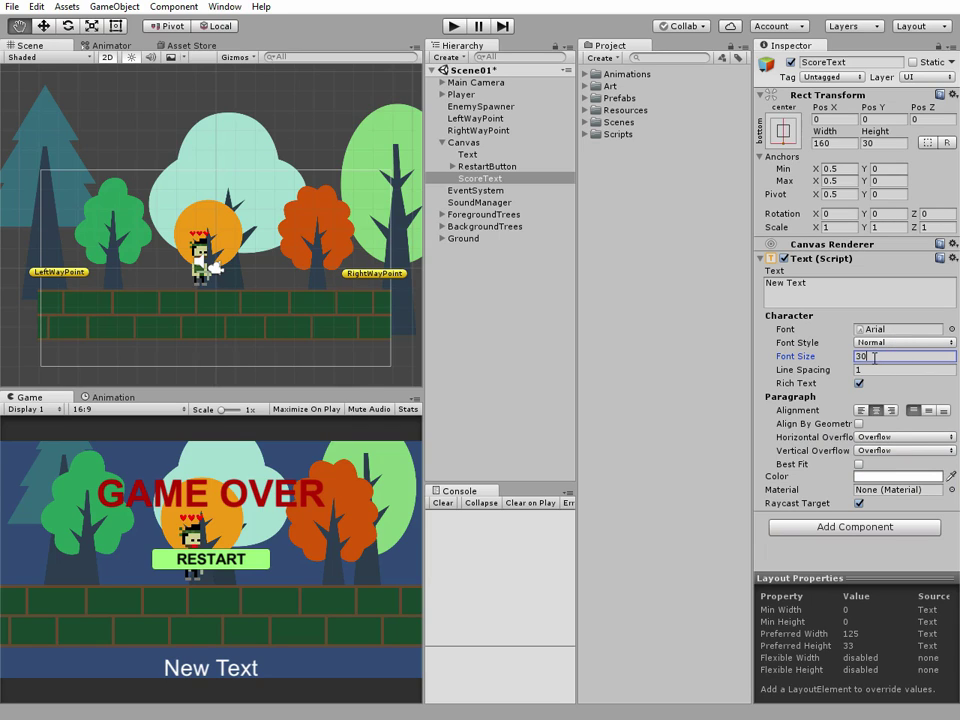
key("Return")
type("20")
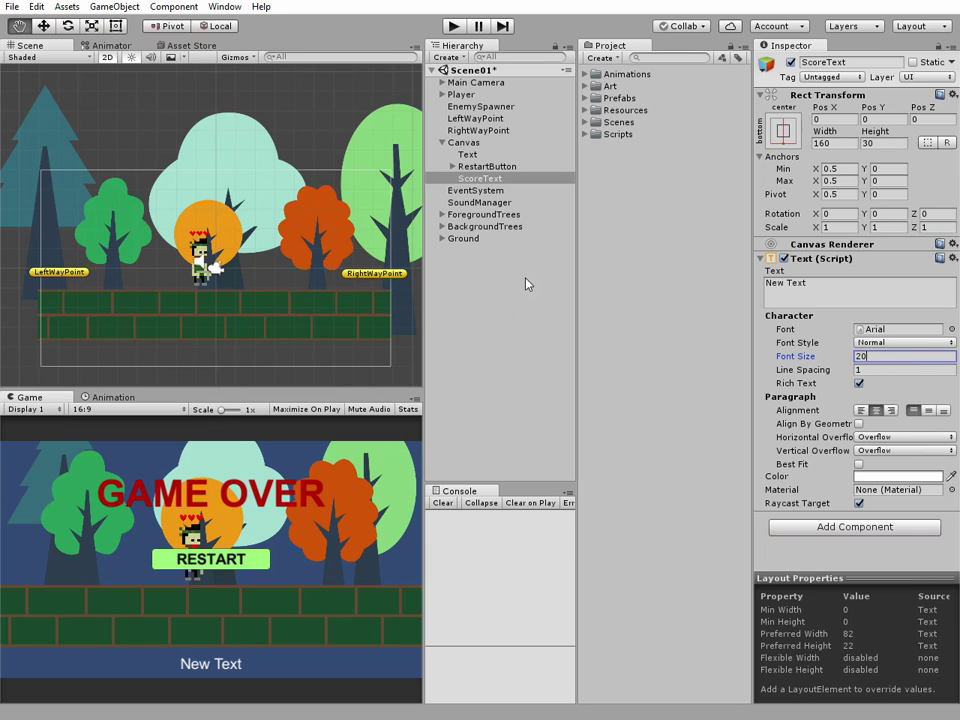
left_click(481, 181)
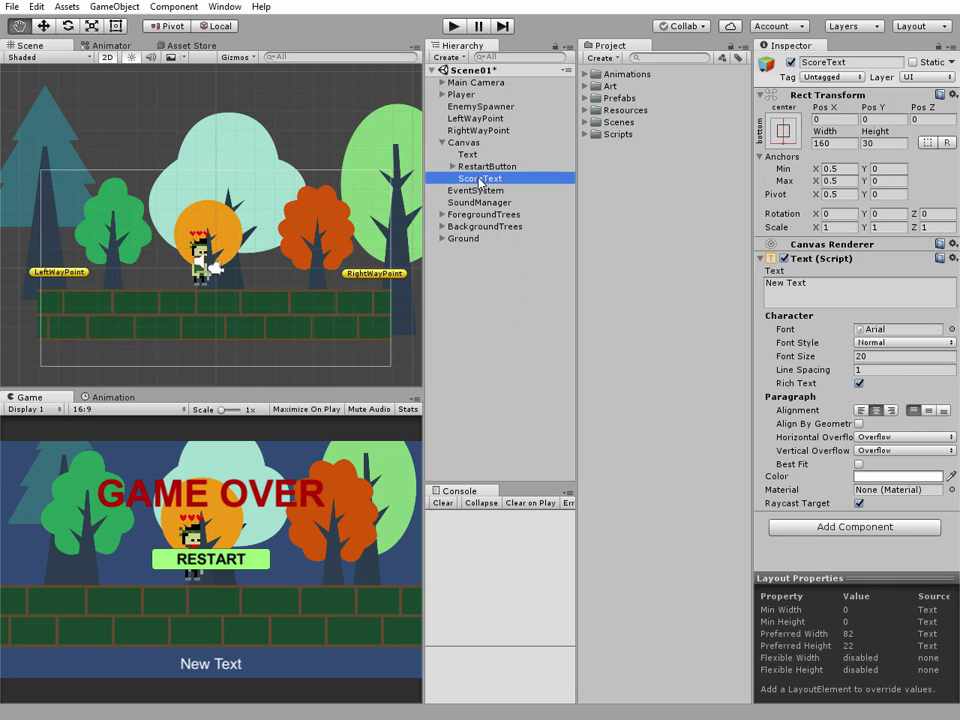
- Add a new script component named ScoreScript to ScoreText
left_click(855, 527)
scroll(856, 497, "down", 2)
left_click(843, 514)
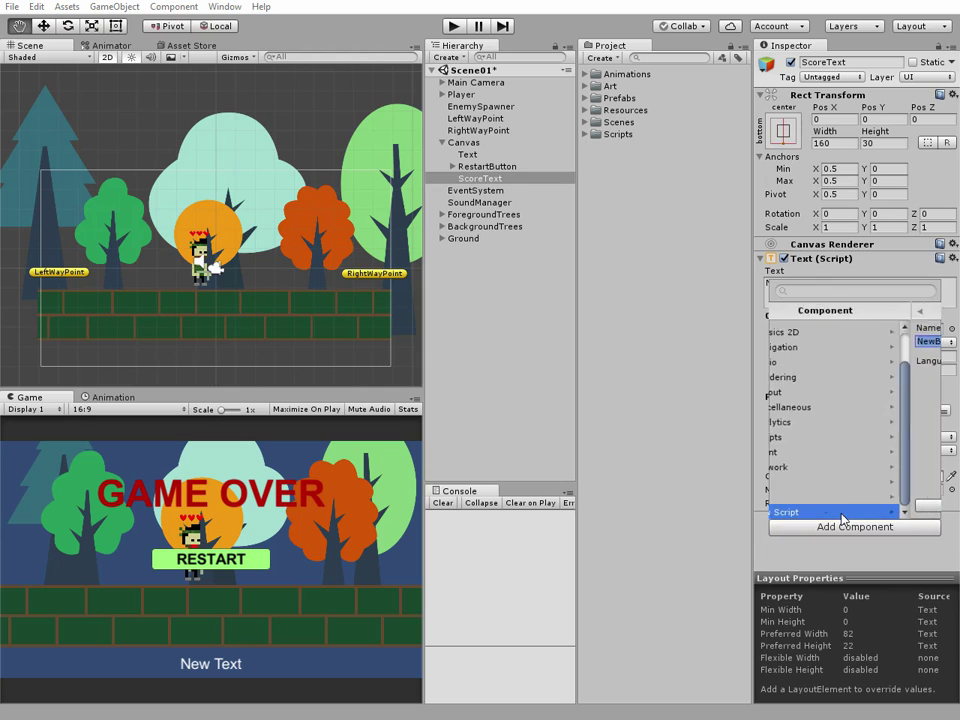
type("Sc")
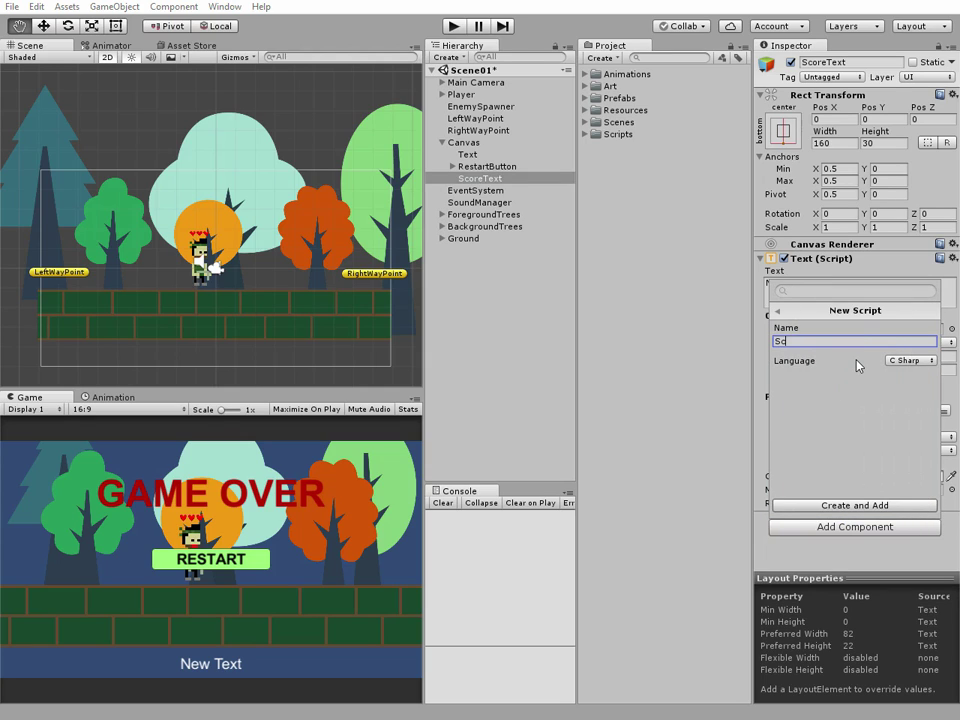
type("oreScri")
type("pt")
key("Return")
- Move ScoreScript into the Scripts folder and open it for editing
left_click(612, 147)
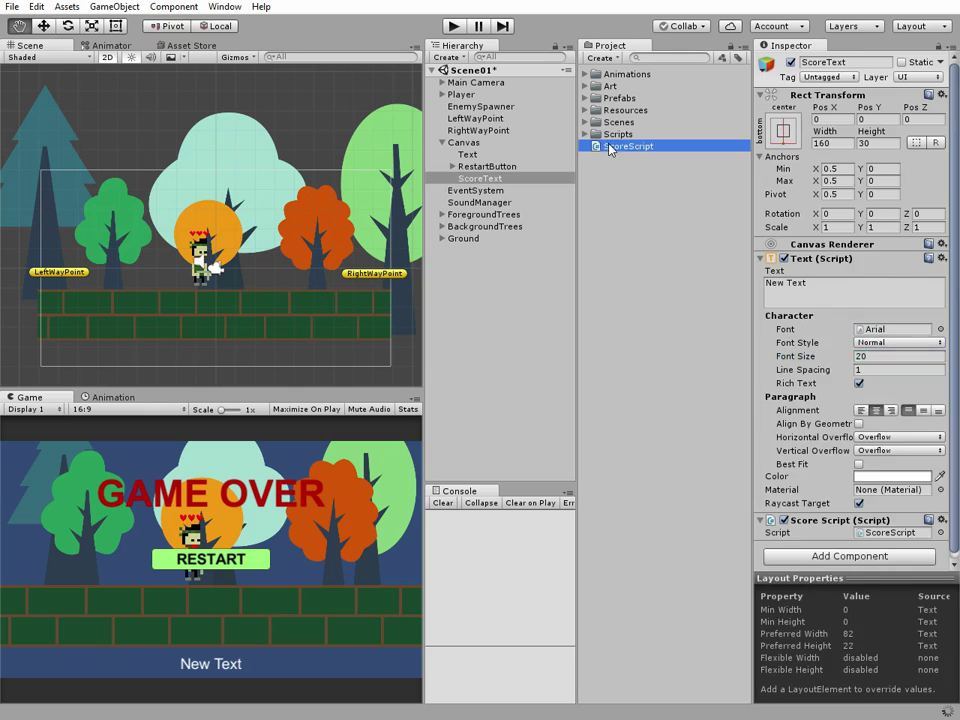
left_click_drag(615, 146, 595, 138)
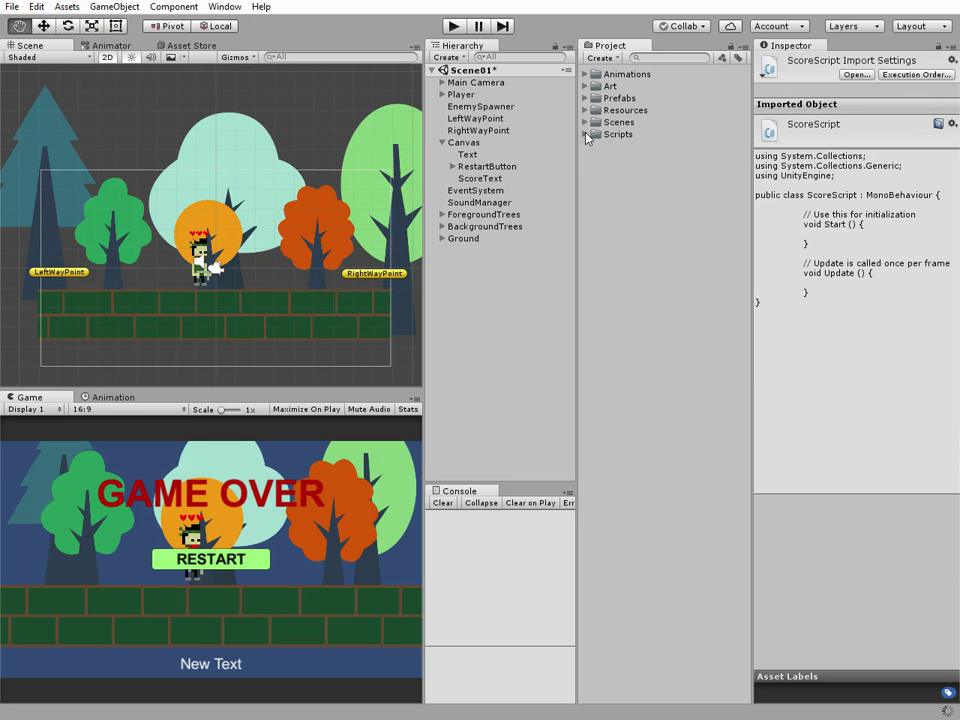
left_click(586, 135)
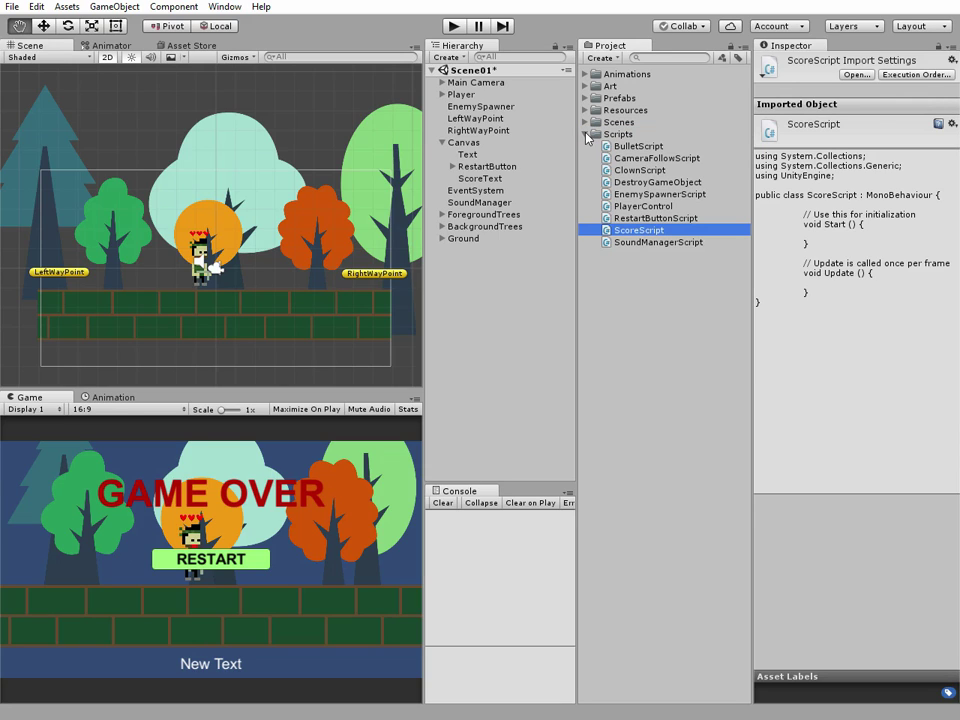
double_click(620, 234)
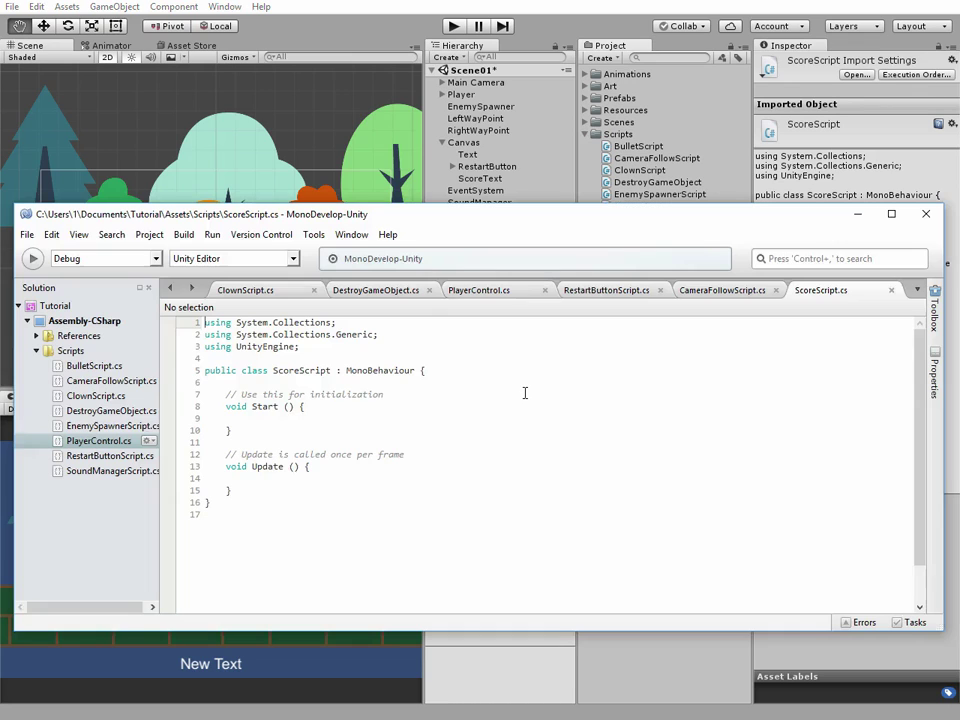
- Declare 'public static int scoreValue = 0;' and 'Text score;' in the ScoreScript class
left_click(447, 371)
key("Return")
key("Return")
type("p")
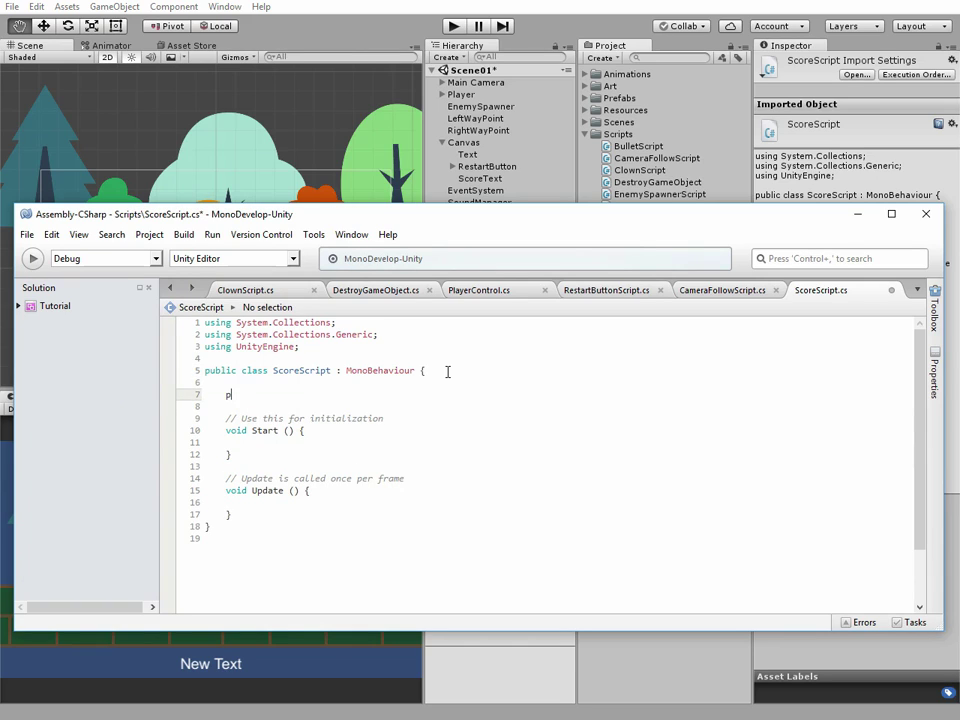
type("ublic")
type(" static")
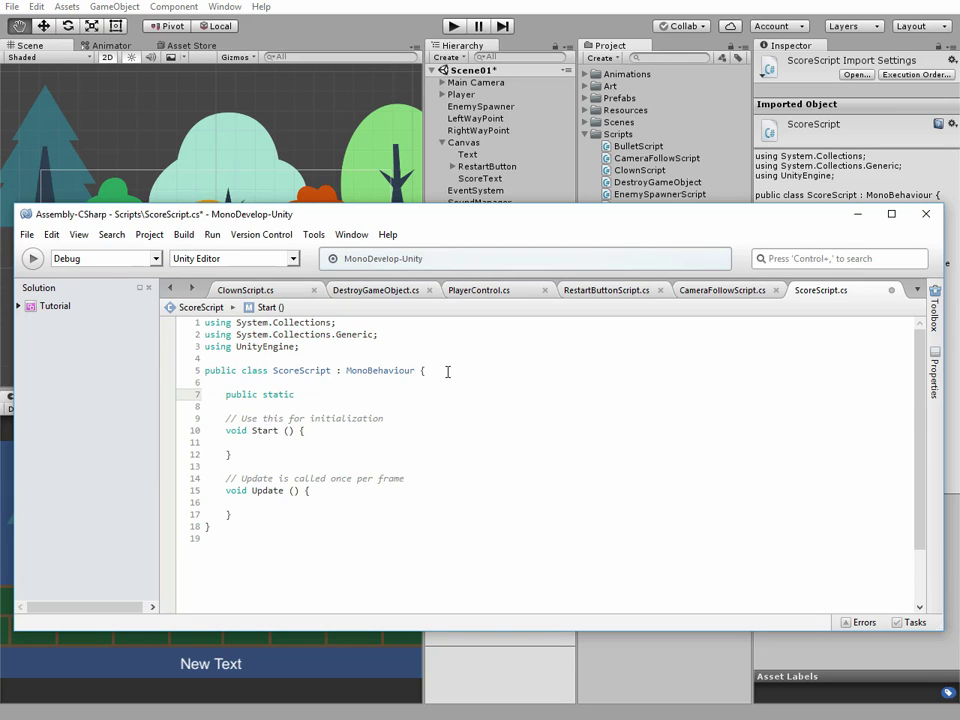
type(" int sc")
type("oreVa")
type("lue")
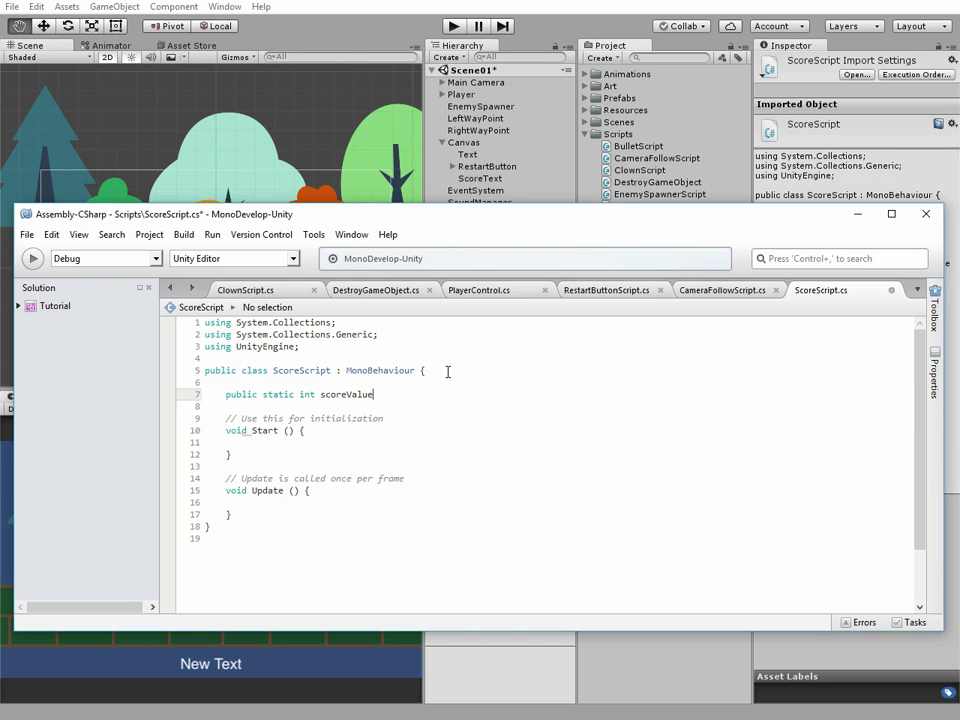
type(" = 0;")
key("Return")
type("Texture ")
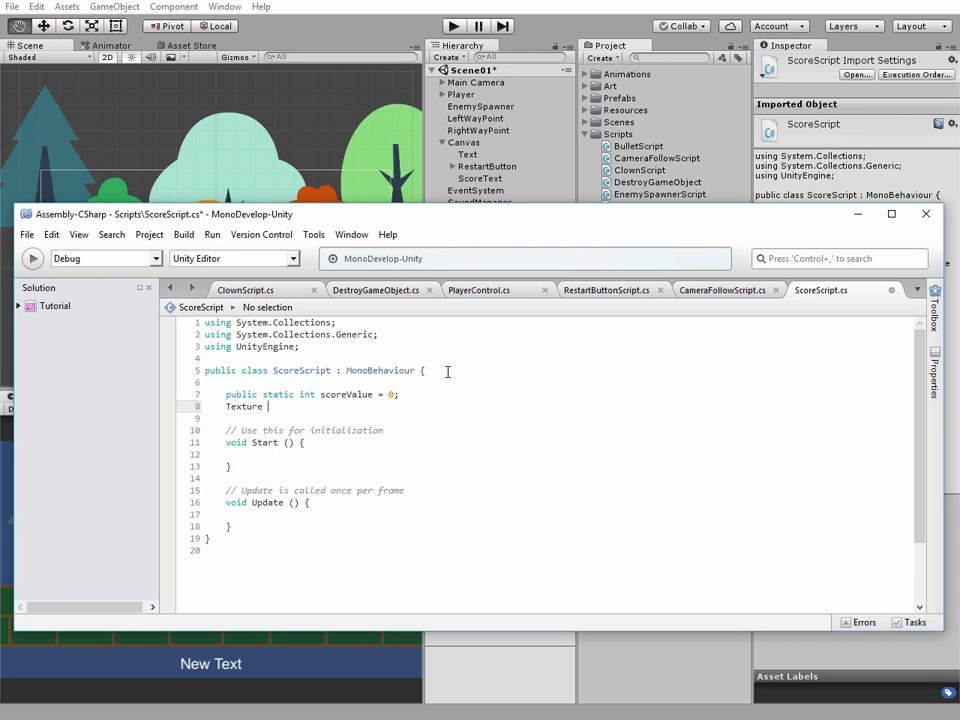
type("score;")
left_click(237, 406)
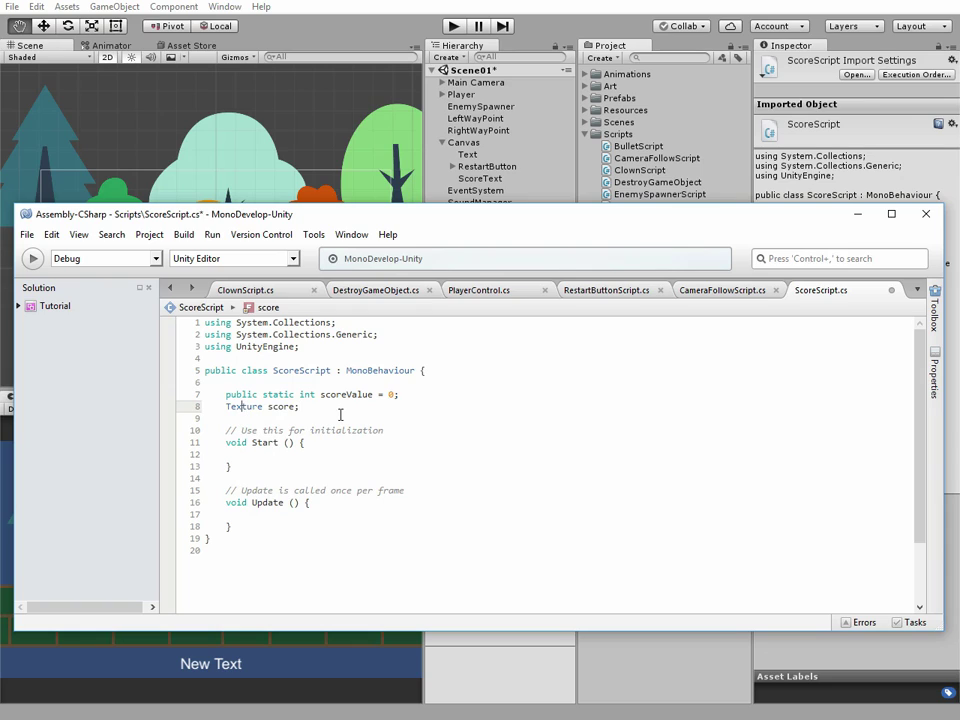
key("Delete")
key("Delete")
key("Delete")
left_click(329, 446)
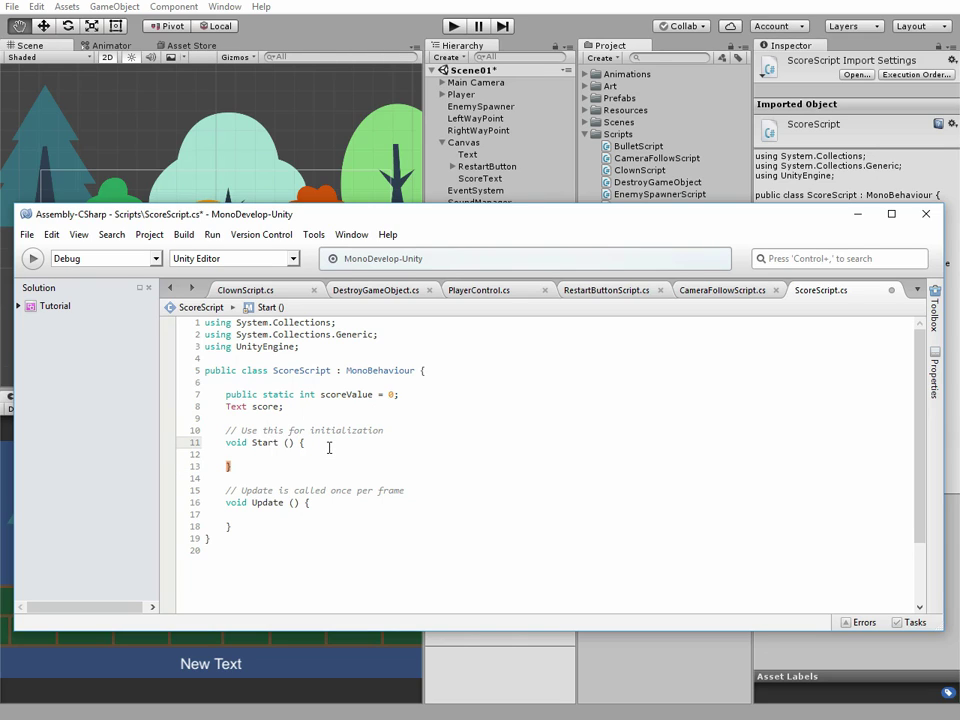
left_click(318, 347)
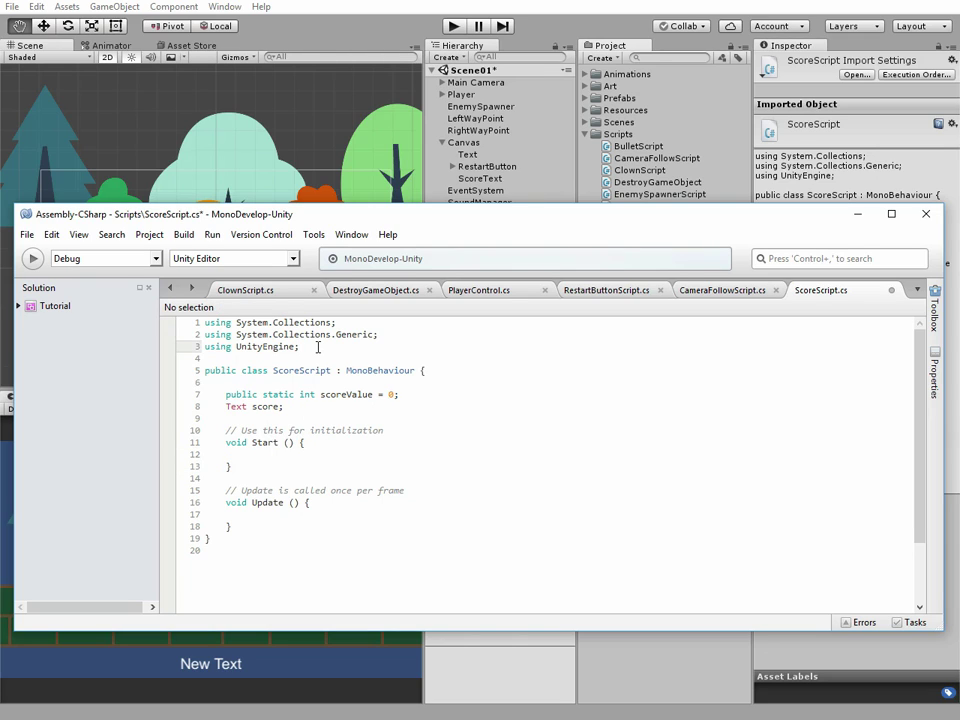
- Add 'using UnityEngine.UI;' below the UnityEngine import line
key("Return")
type("usin")
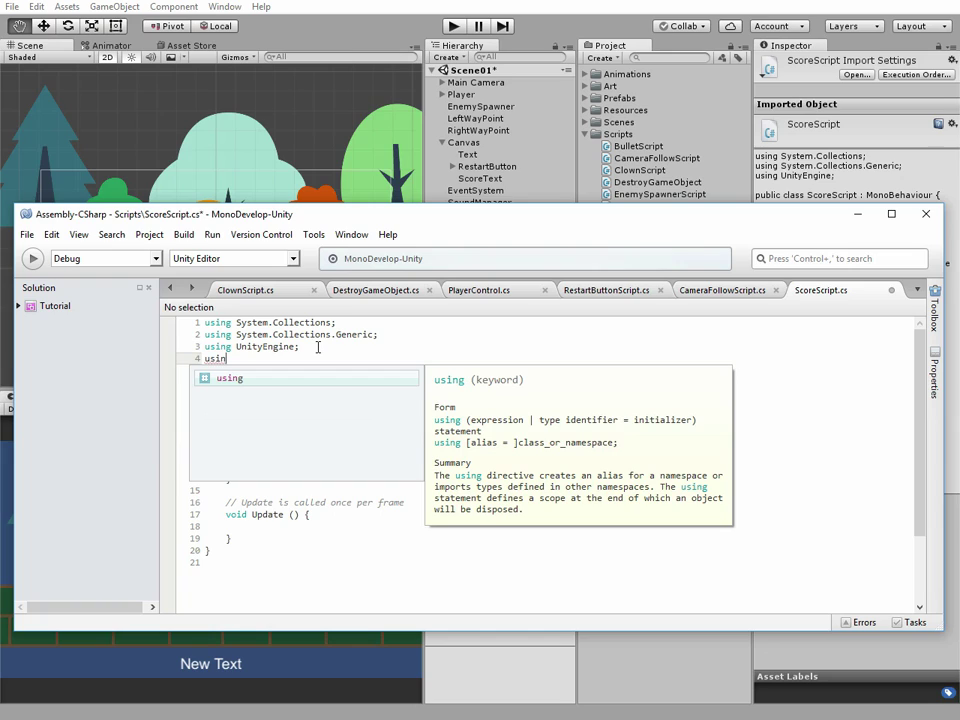
type("g")
type(" U")
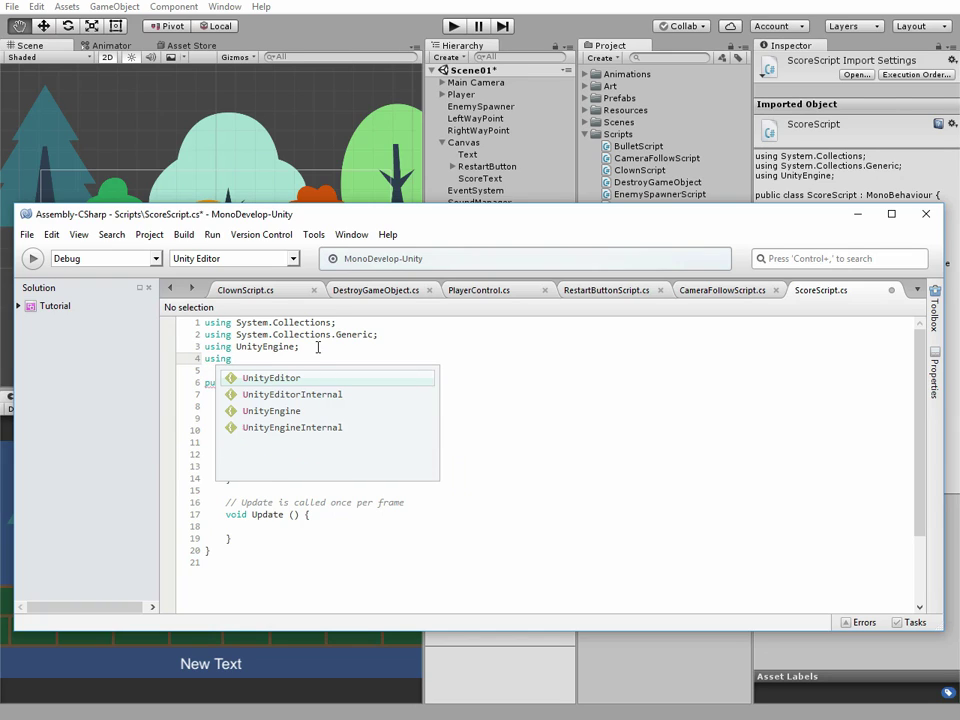
type("nity")
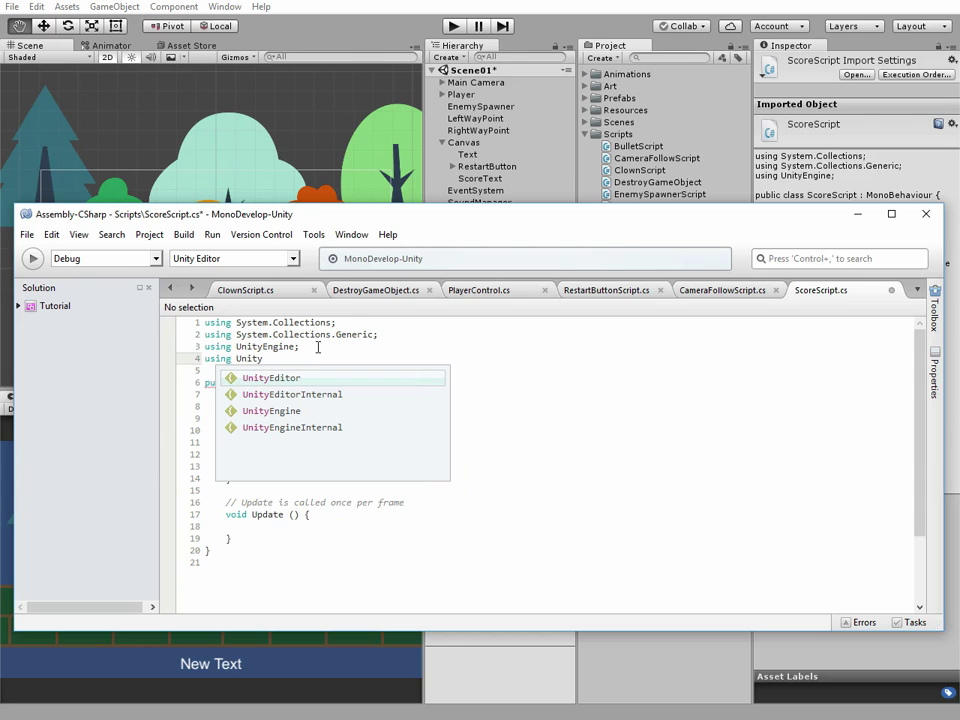
key("Down")
key("Down")
key("Return")
type(".")
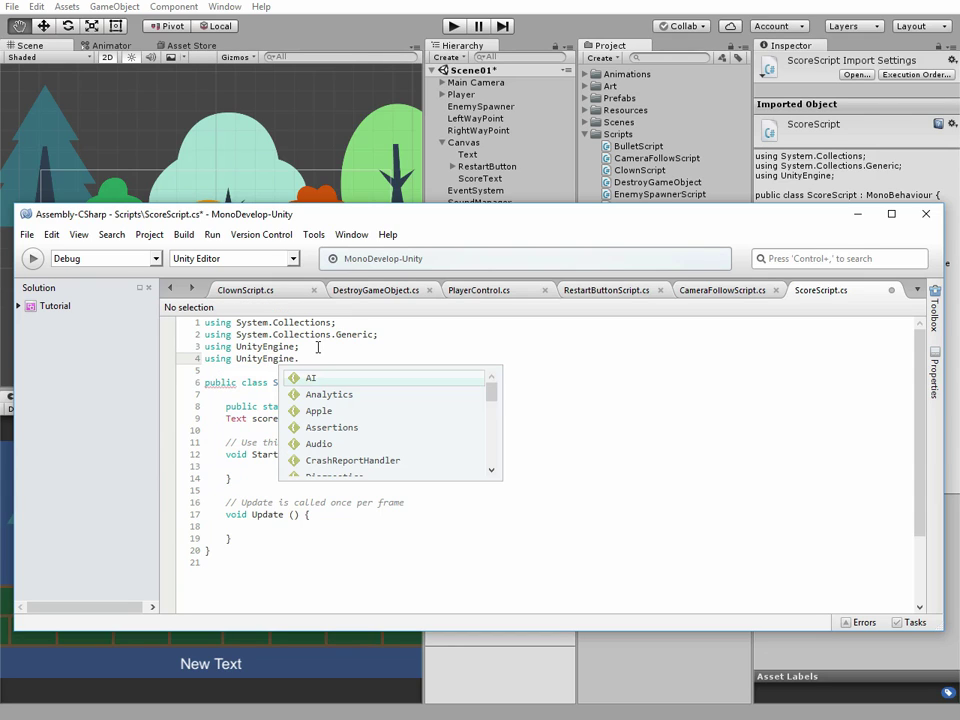
type("U")
key("Return")
type(";")
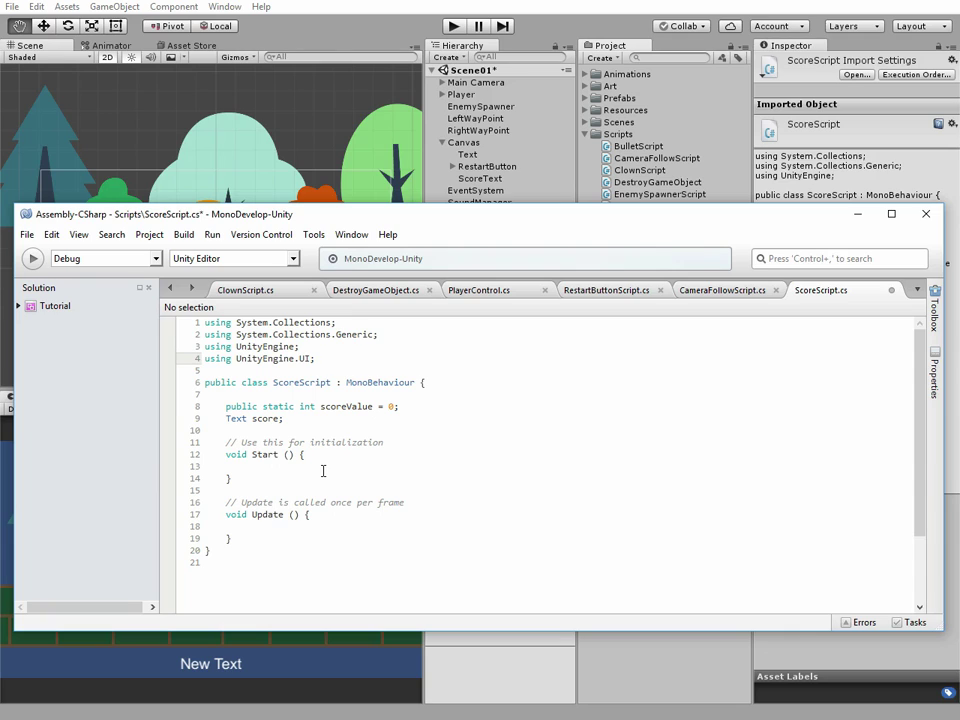
left_click(323, 467)
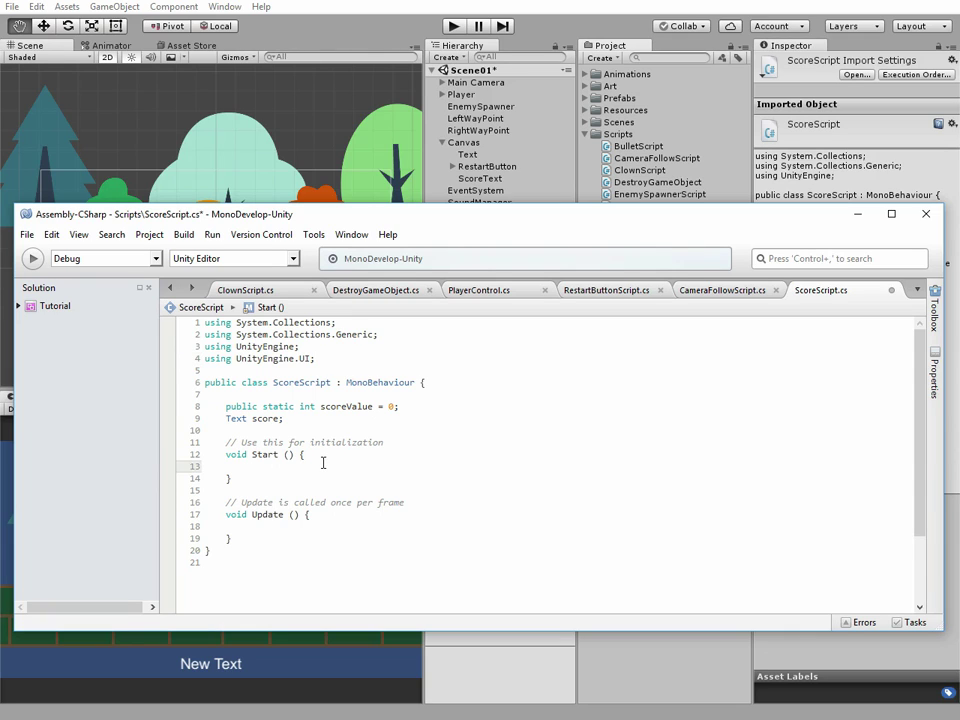
- Write 'score = GetComponent<Text> ();' inside the Start method
type("score")
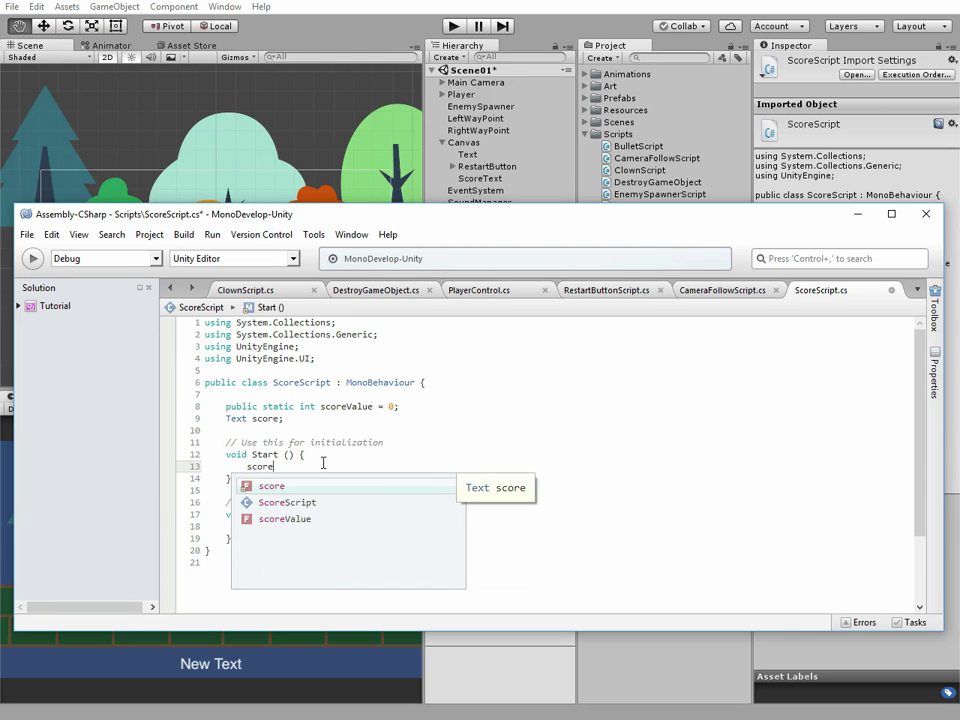
key("Escape")
type(" = Get")
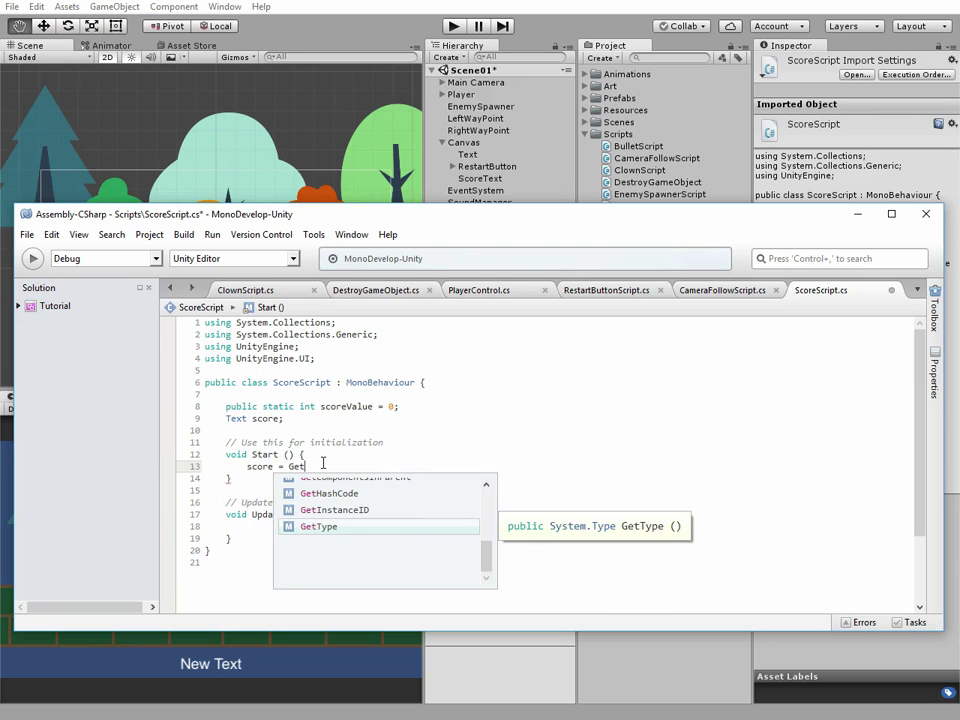
type("Component")
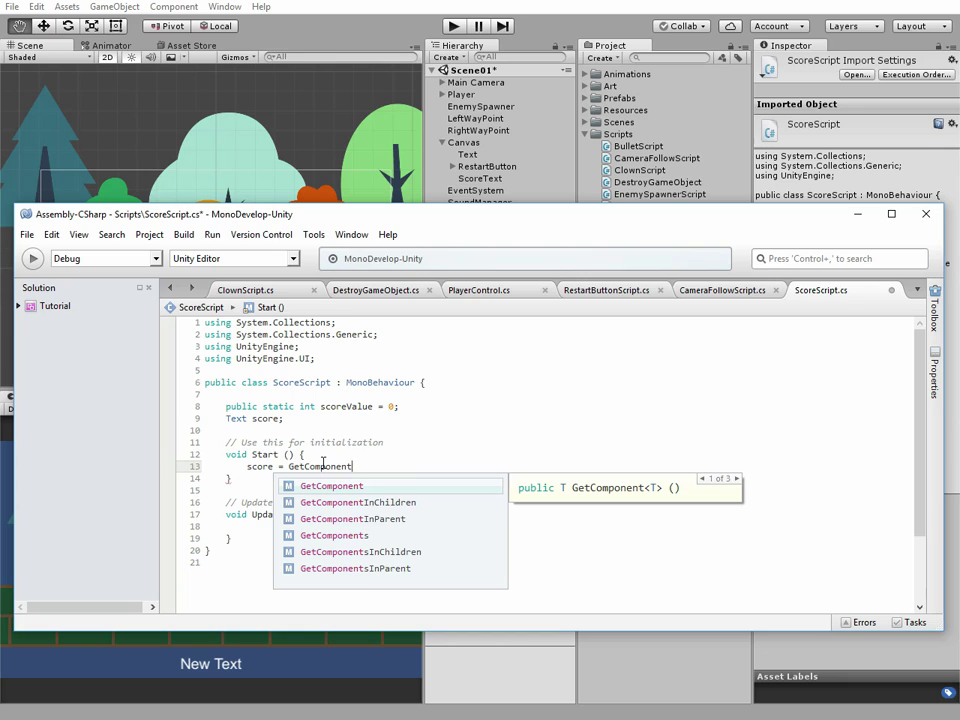
key("Escape")
type("<")
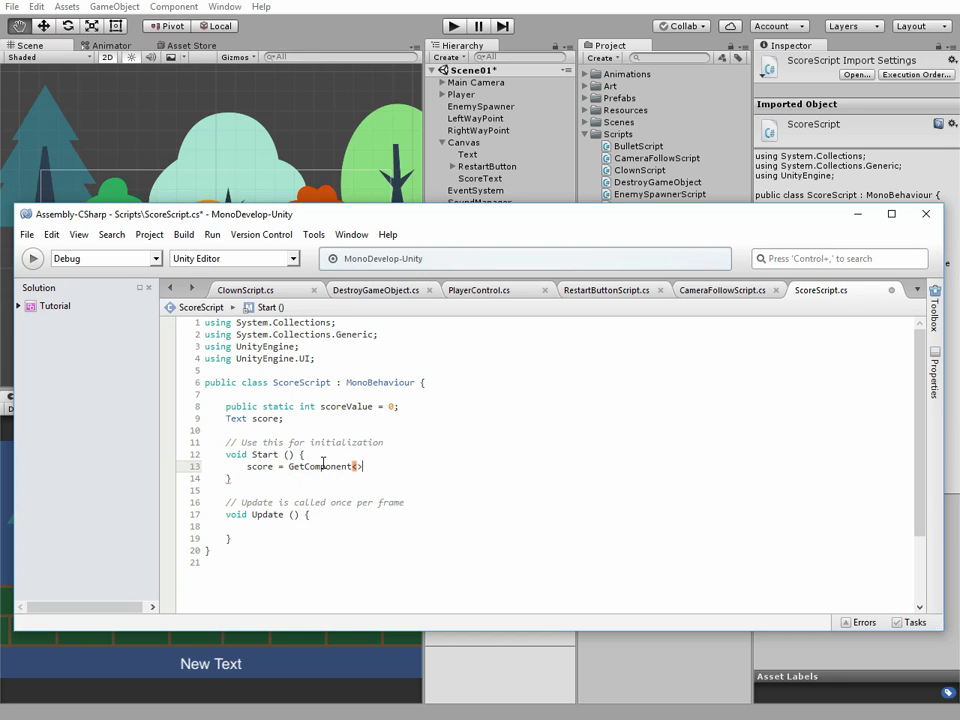
type("Text")
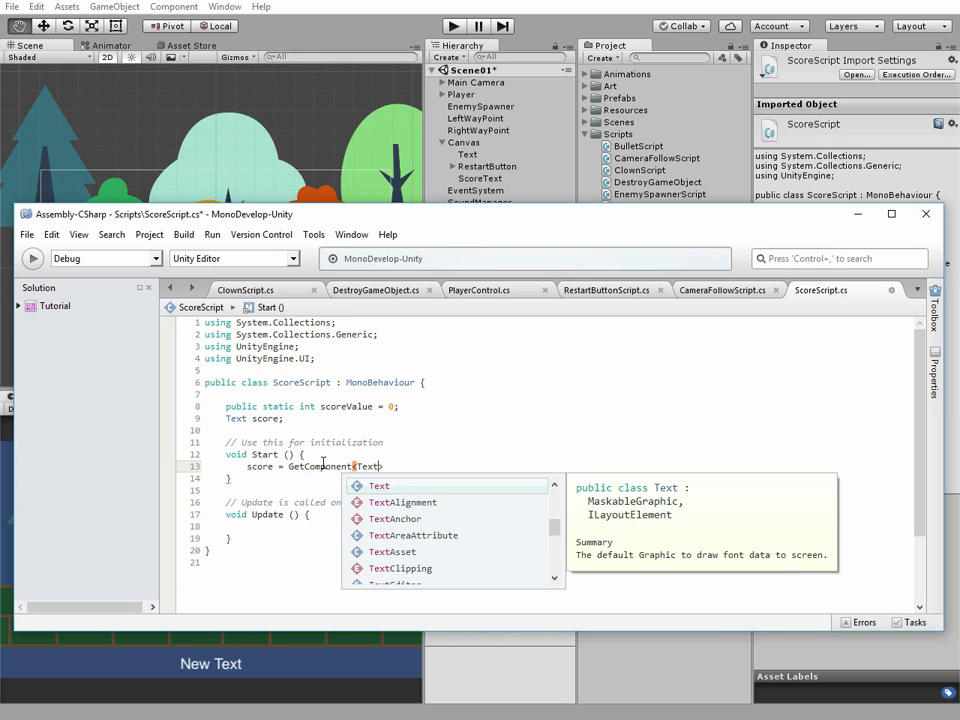
type("> ();")
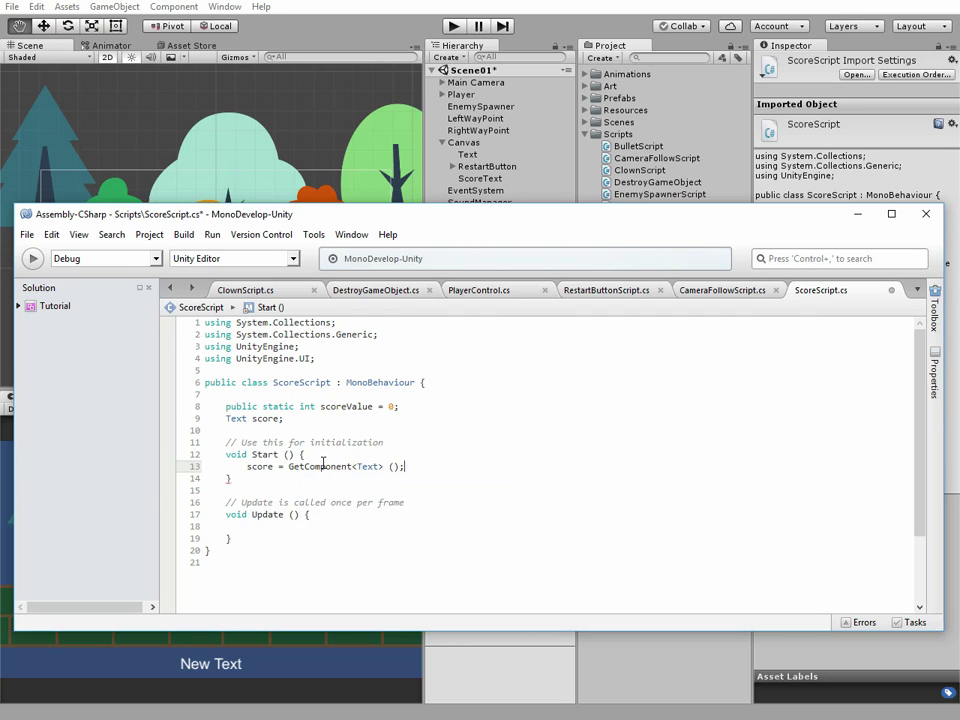
- Set score.text to "Score: " + scoreValue in Update and save ScoreScript
left_click(304, 527)
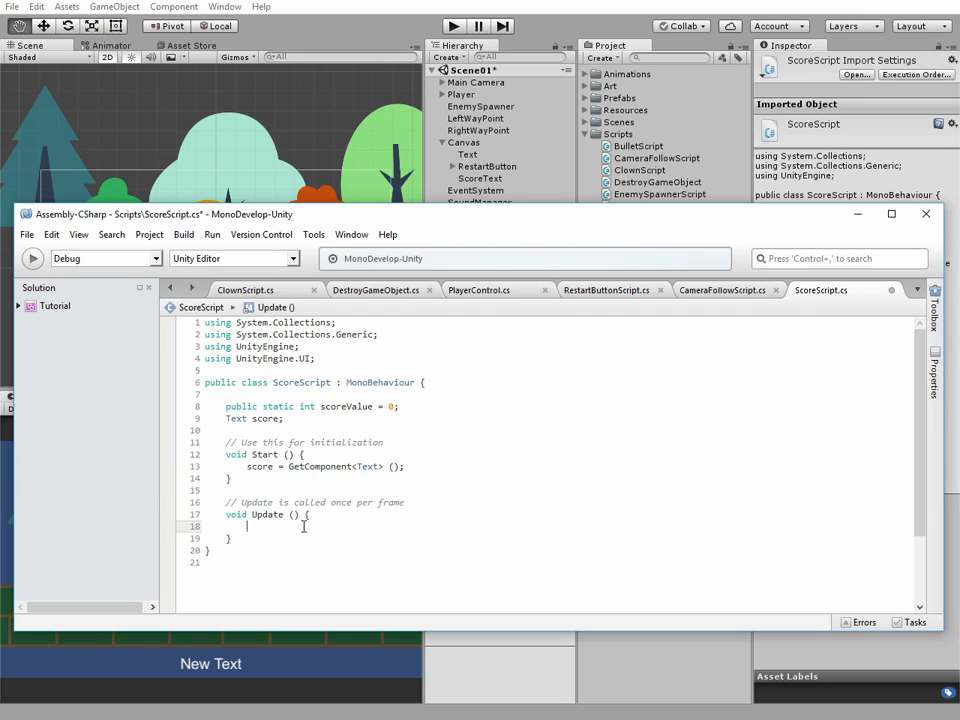
type("score")
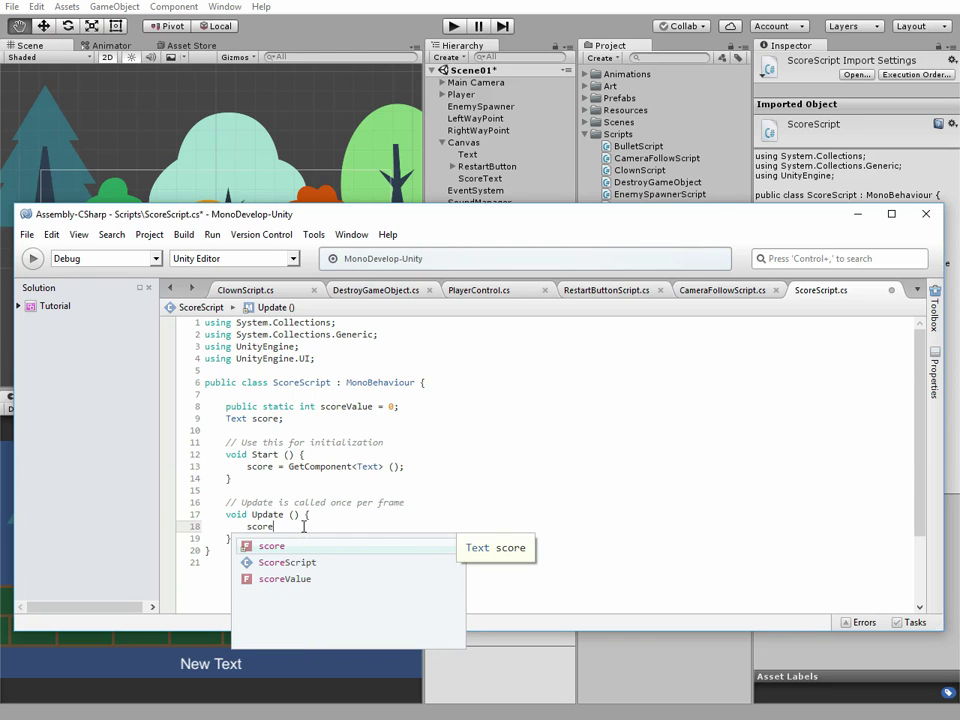
type(".text")
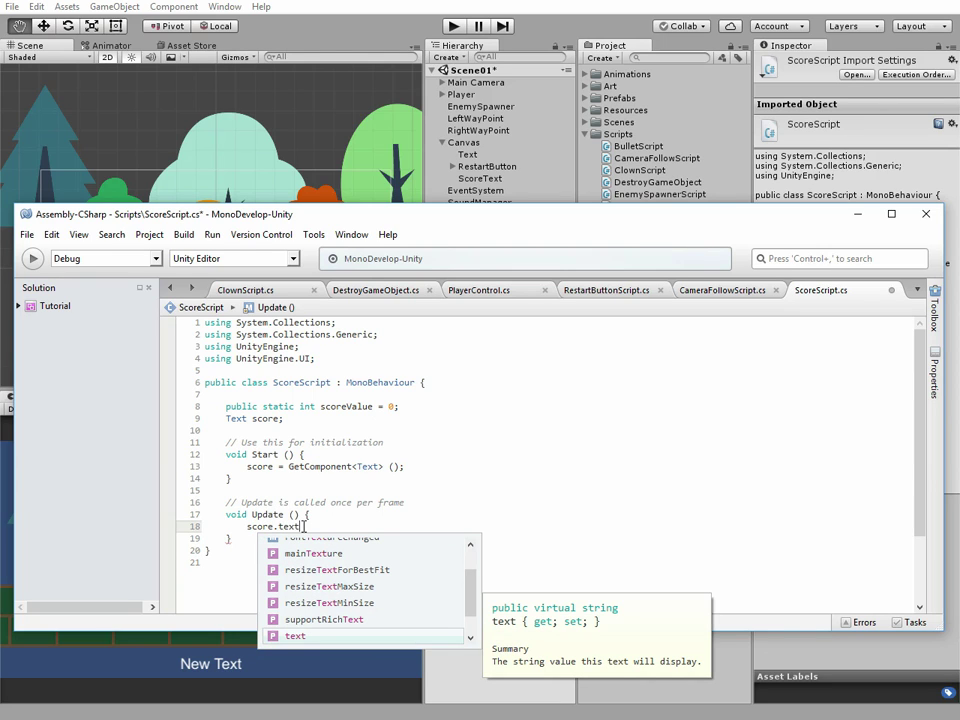
key("Escape")
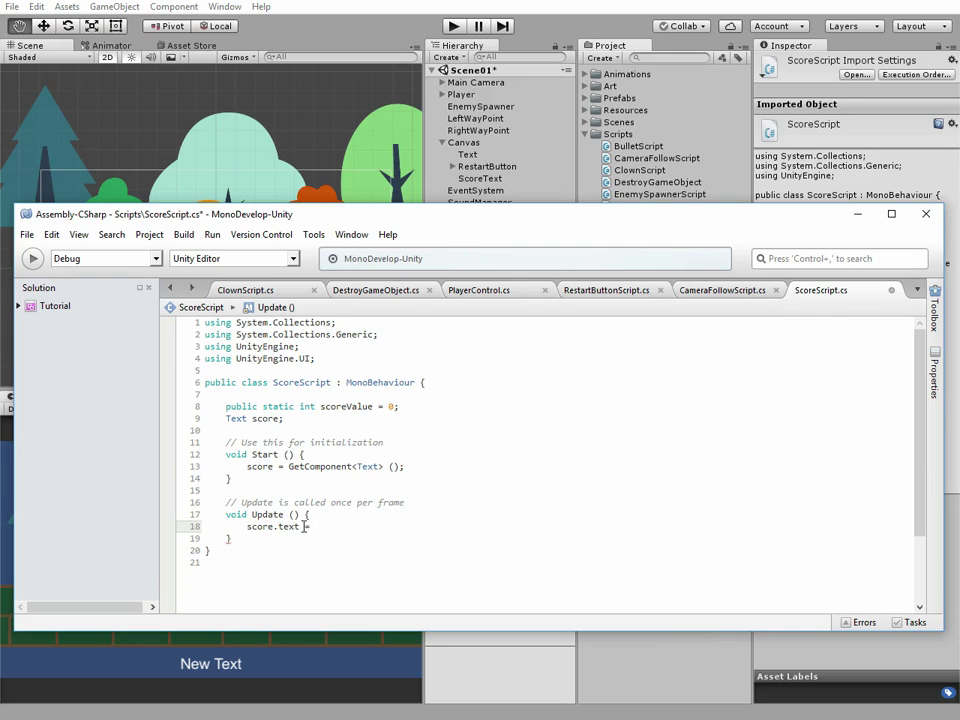
type("\"")
type("Score")
type(": \"")
type(" + ")
type("score")
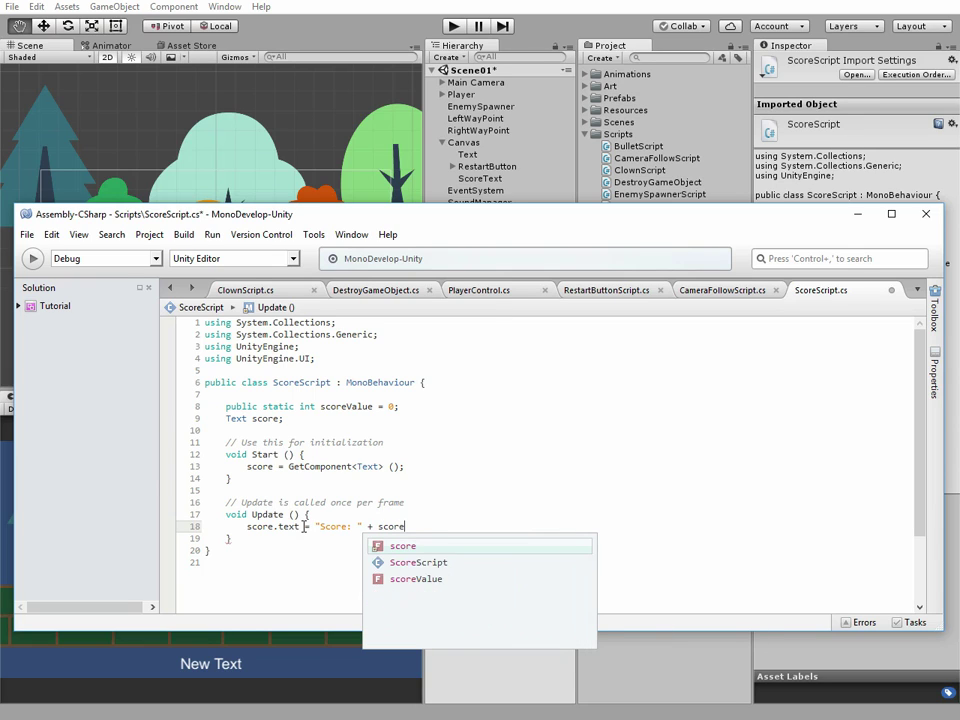
type("Value;")
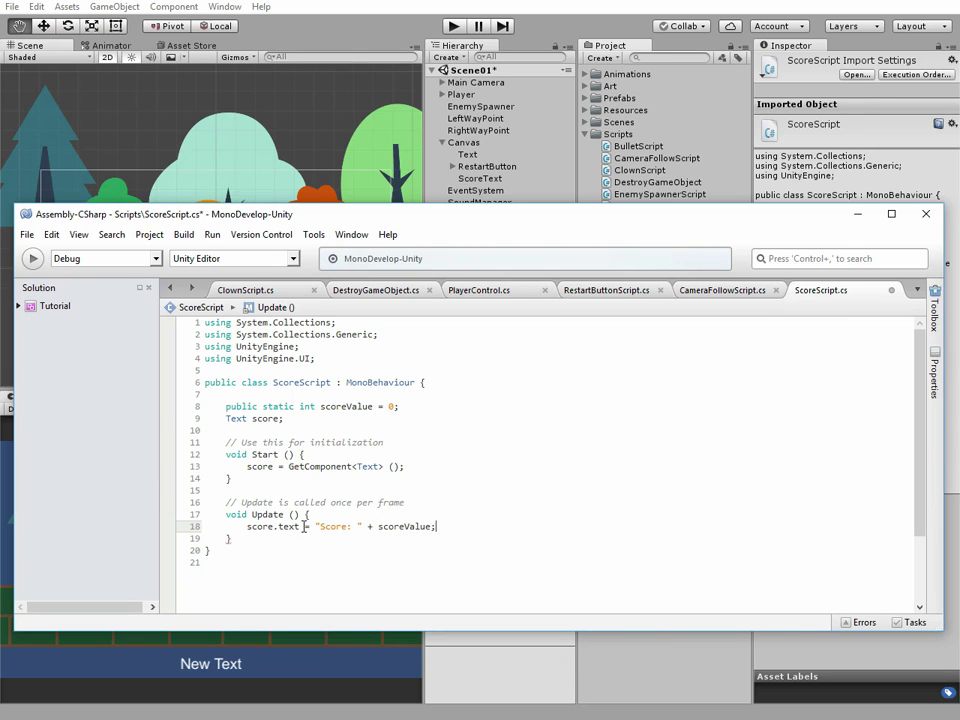
key("ctrl+s")
- Back in Unity, open ClownScript from the Scripts folder
left_click(857, 213)
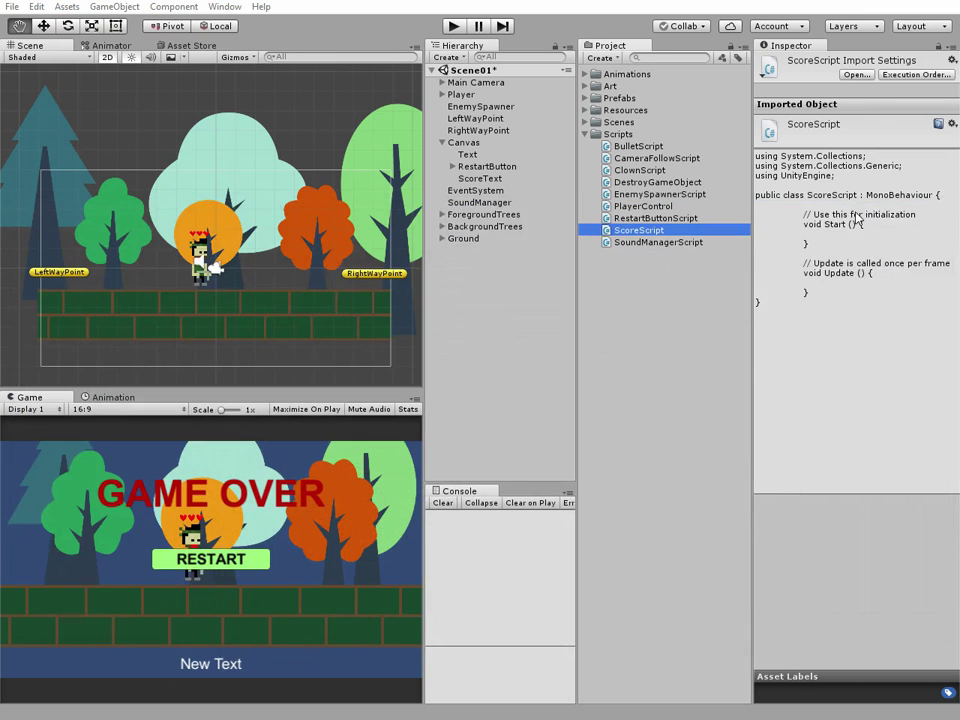
left_click(586, 136)
left_click(586, 135)
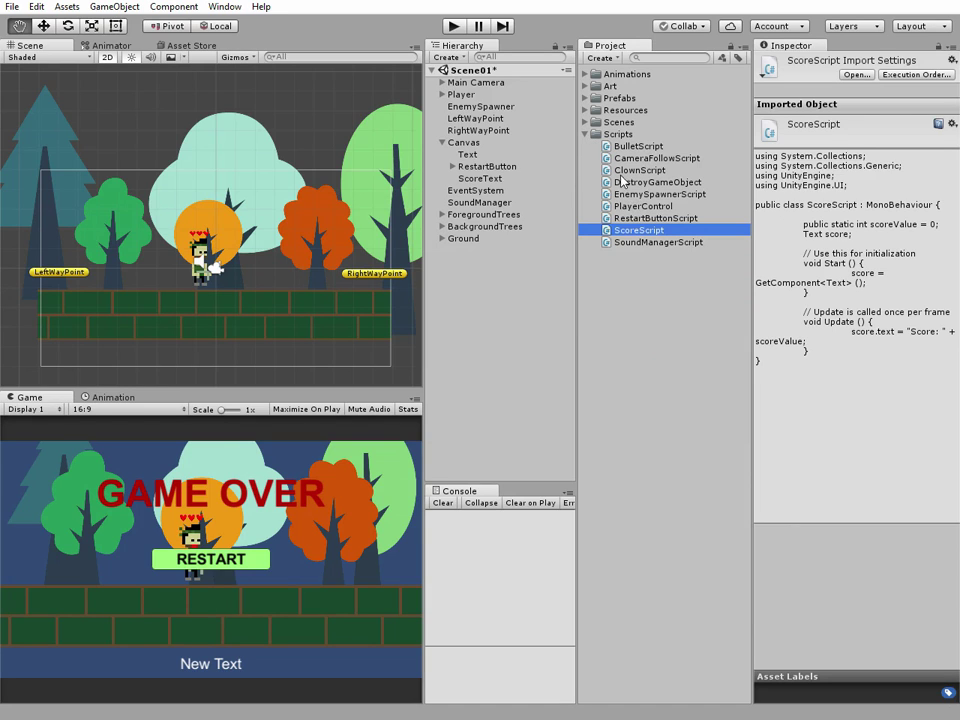
left_click(607, 171)
double_click(607, 171)
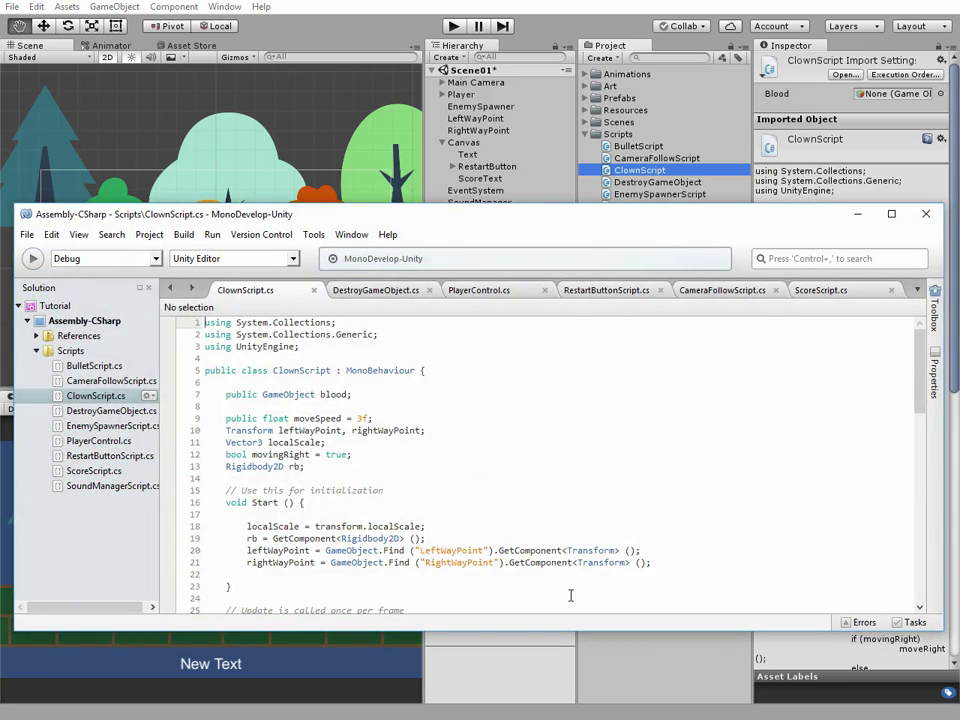
scroll(465, 478, "down", 7)
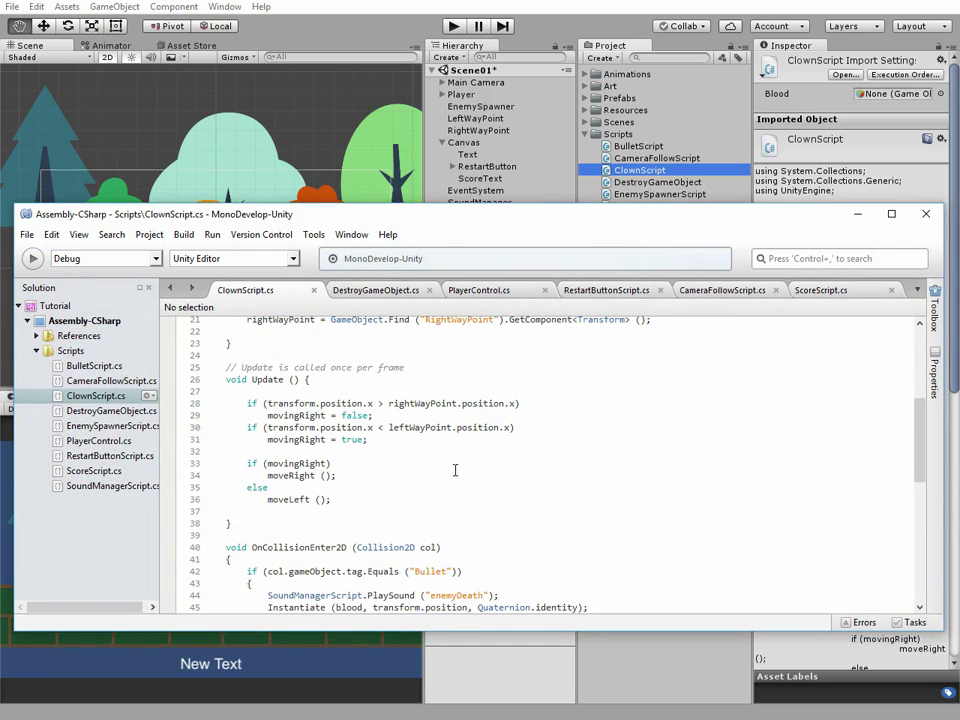
scroll(420, 468, "down", 3)
scroll(399, 470, "down", 1)
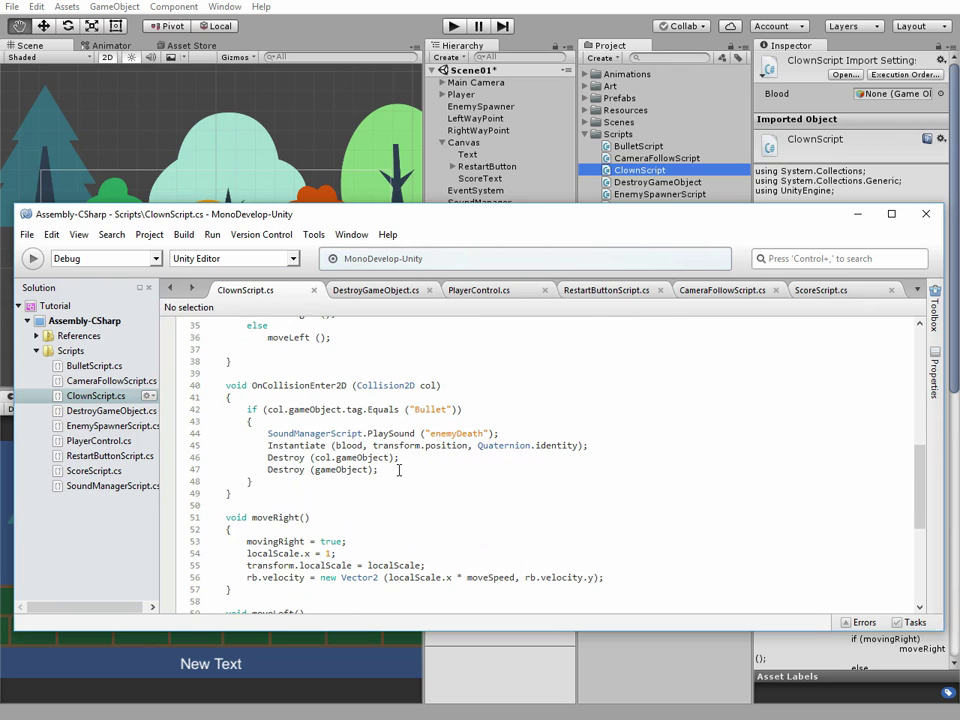
scroll(399, 470, "down", 1)
scroll(399, 470, "down", 2)
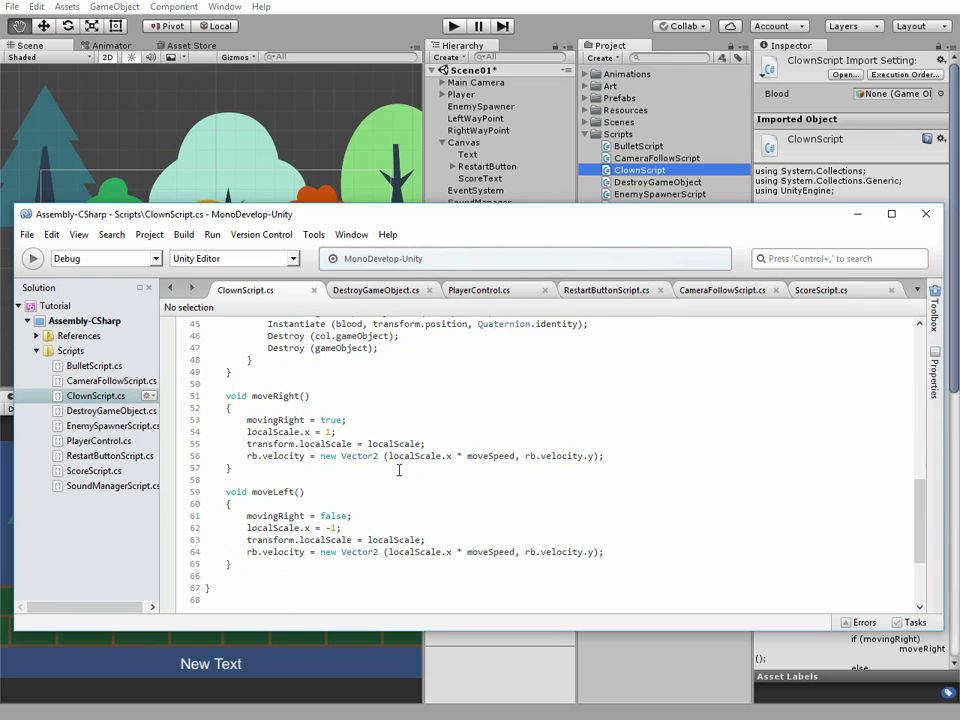
scroll(399, 470, "down", 1)
scroll(399, 470, "up", 2)
scroll(399, 470, "up", 2)
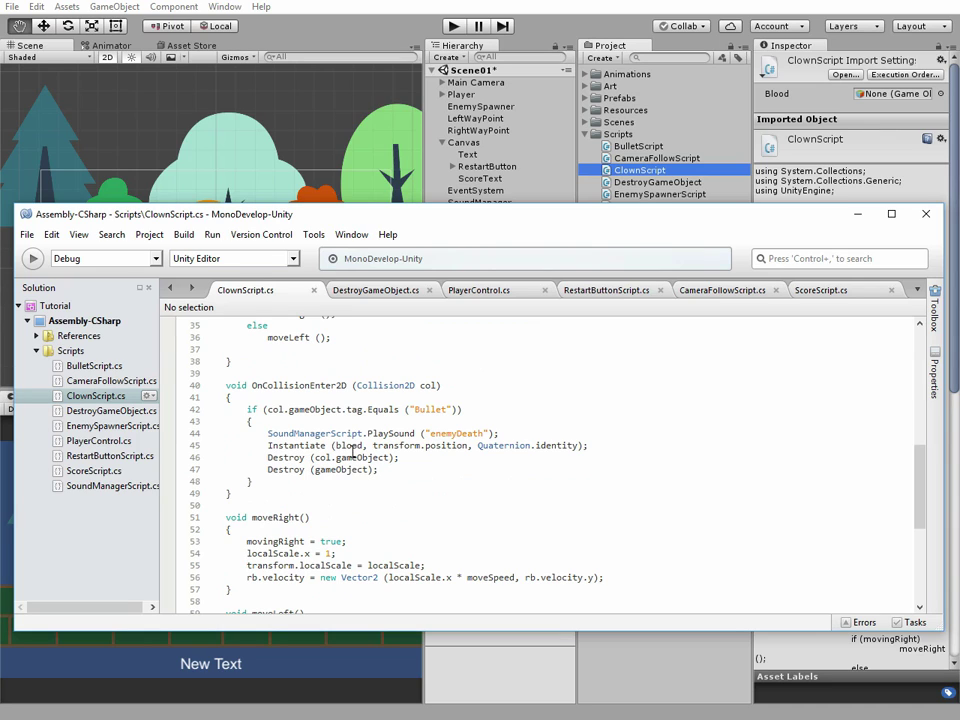
- Add 'ScoreScript.scoreValue += 10;' to the bullet-hit block and save ClownScript
left_click(345, 421)
key("Return")
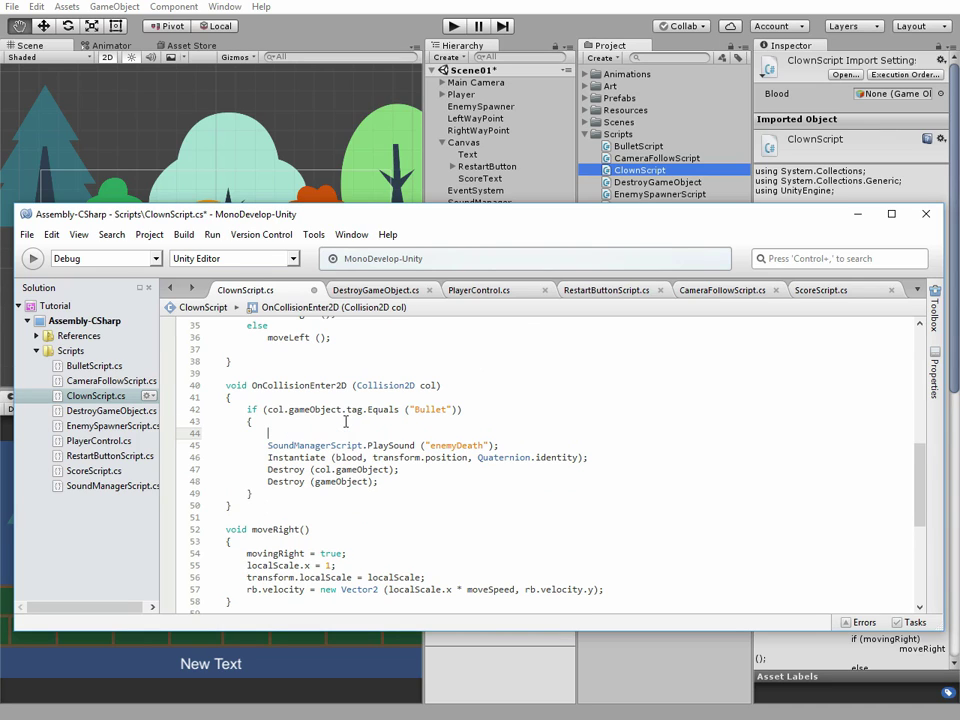
type("Score")
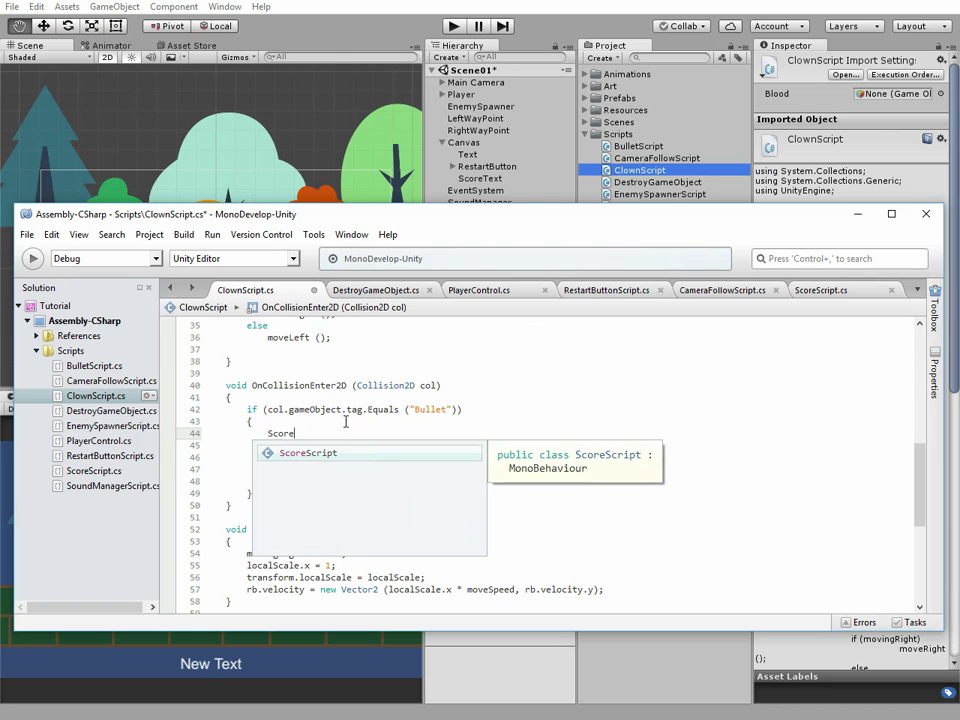
type("Sc")
type("ript")
type(".")
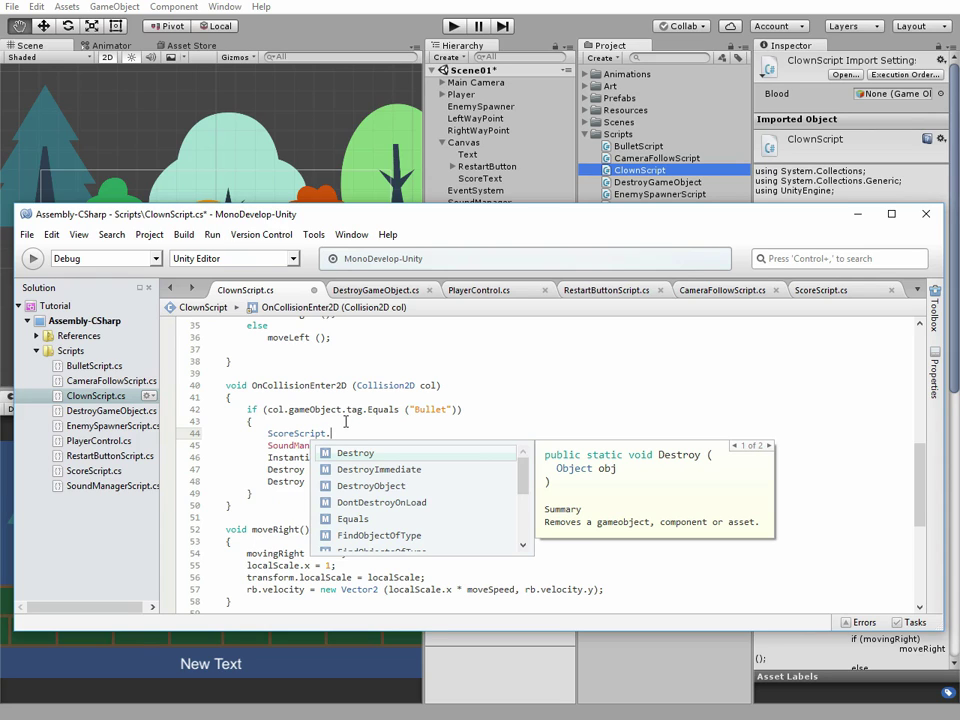
type("score")
key("Return")
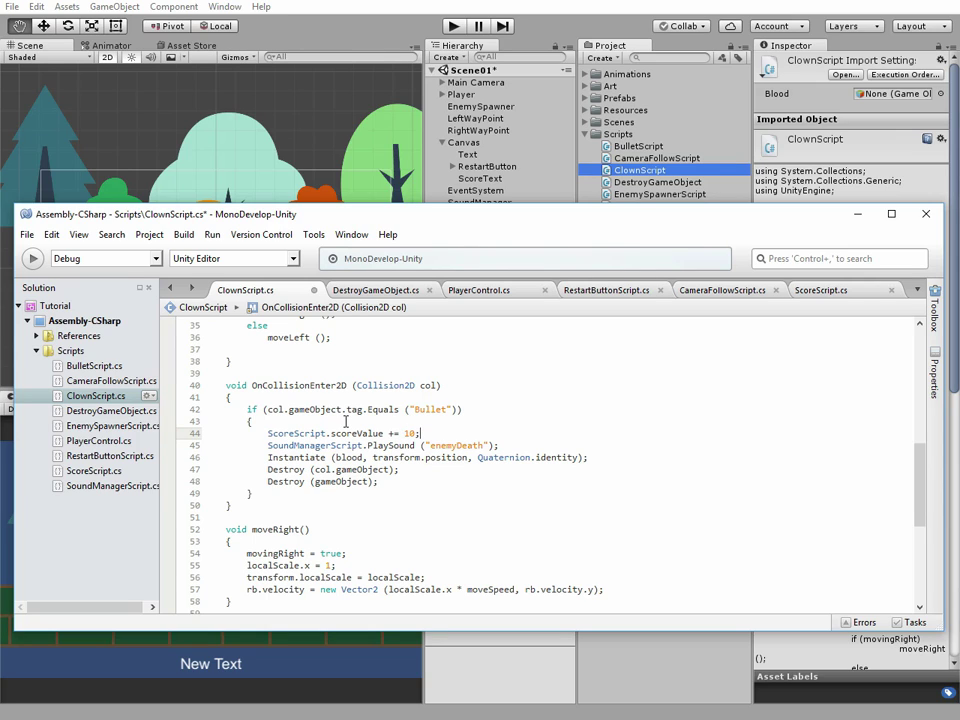
key("ctrl+s")
left_click(857, 213)
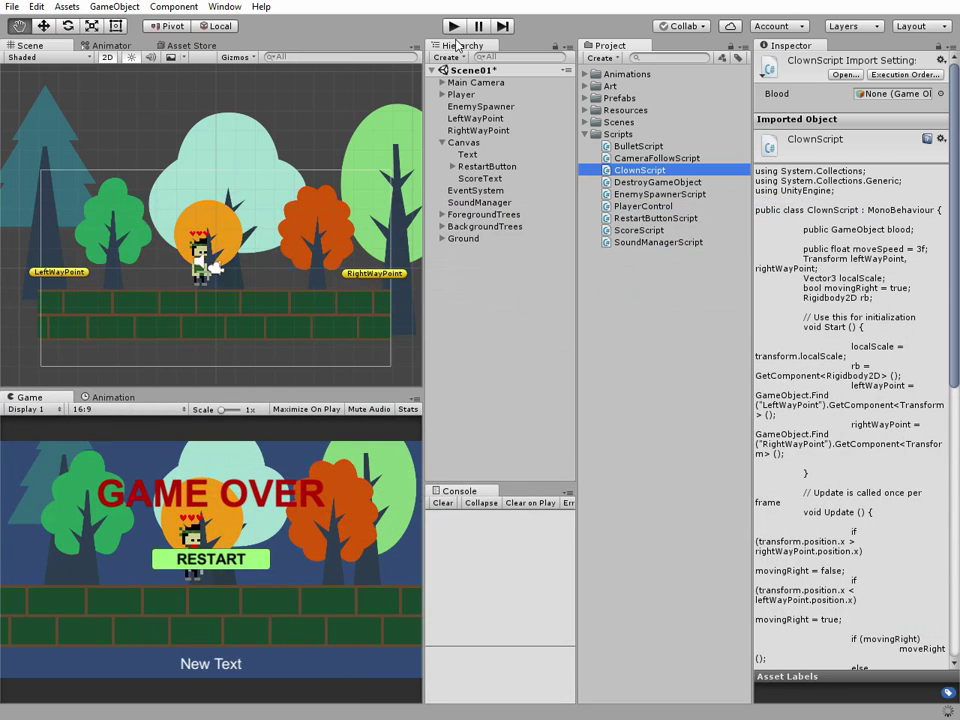
- Play the game, moving and firing at clowns until the score reaches 30
left_click(460, 30)
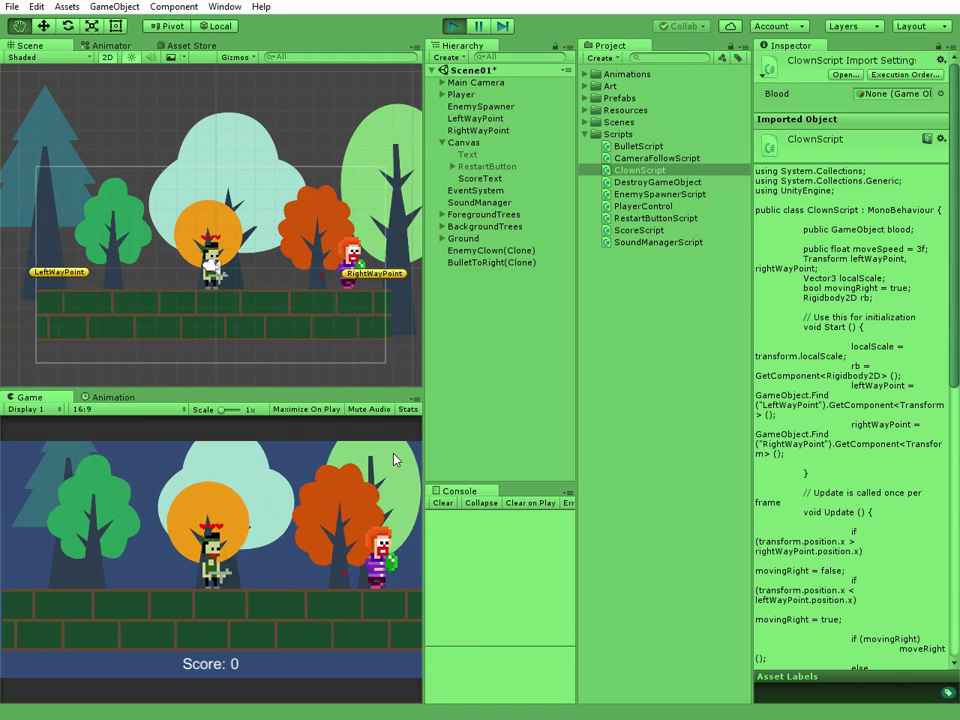
key("space")
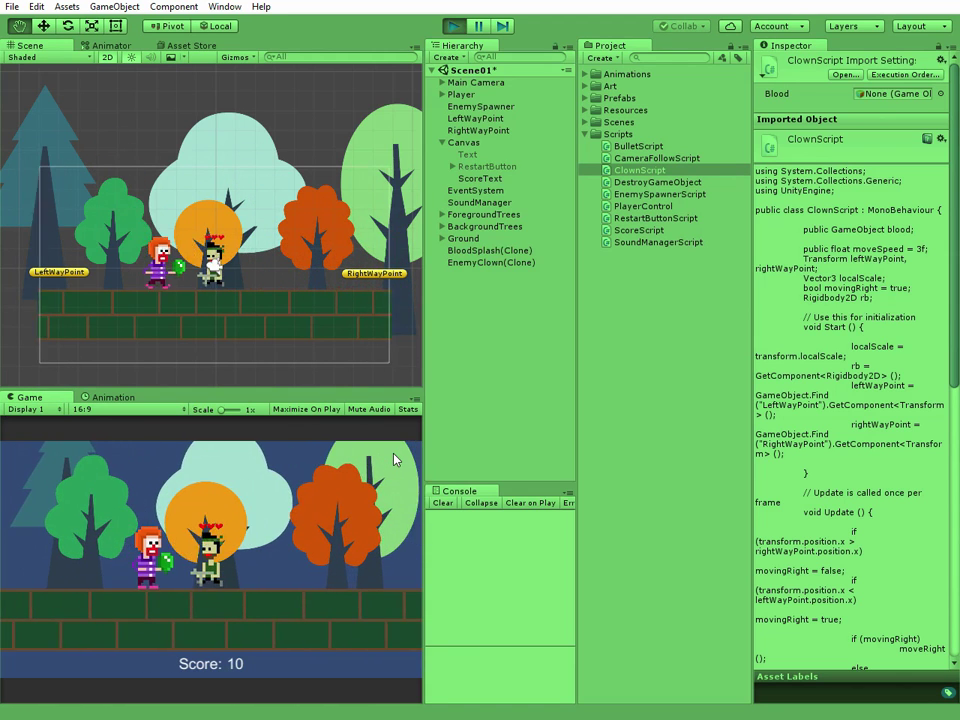
key("Right")
key("Left")
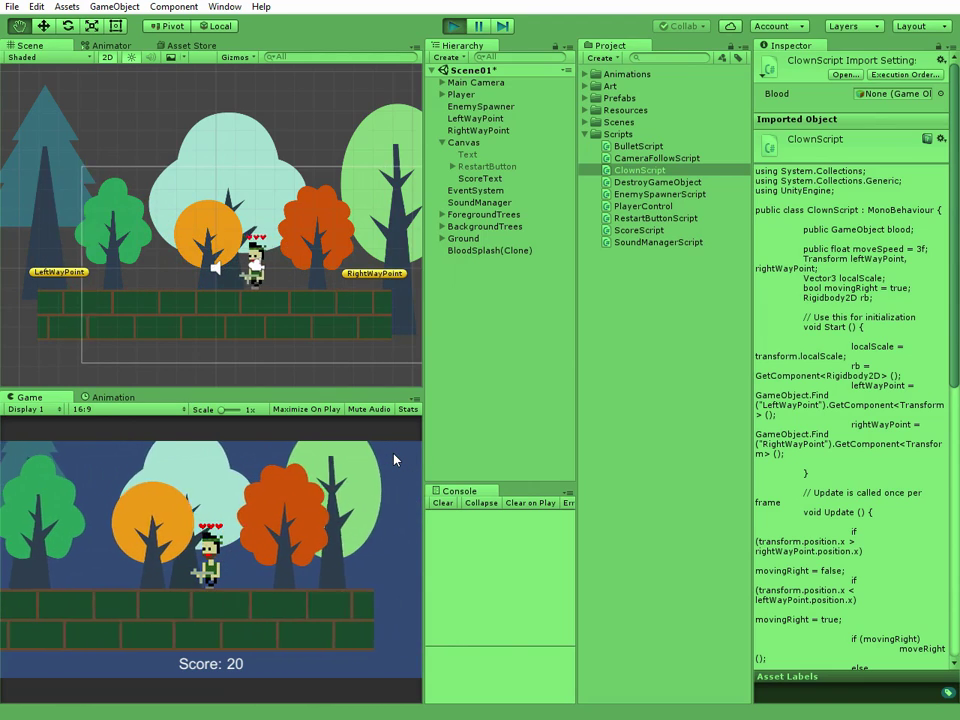
key("space")
key("Right")
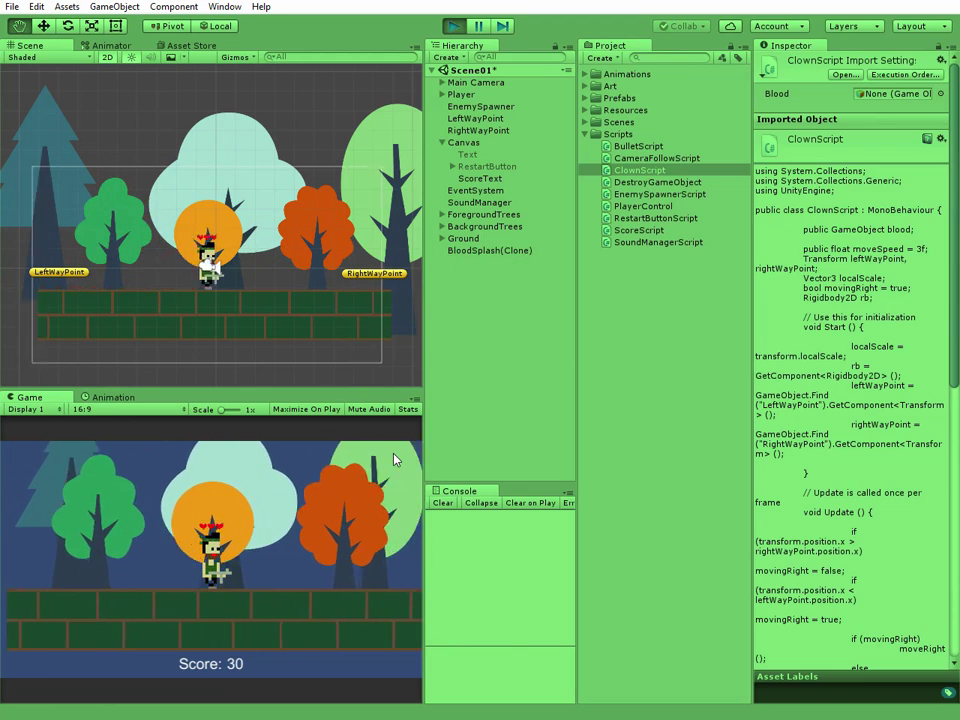
key("Left")
key("Right")
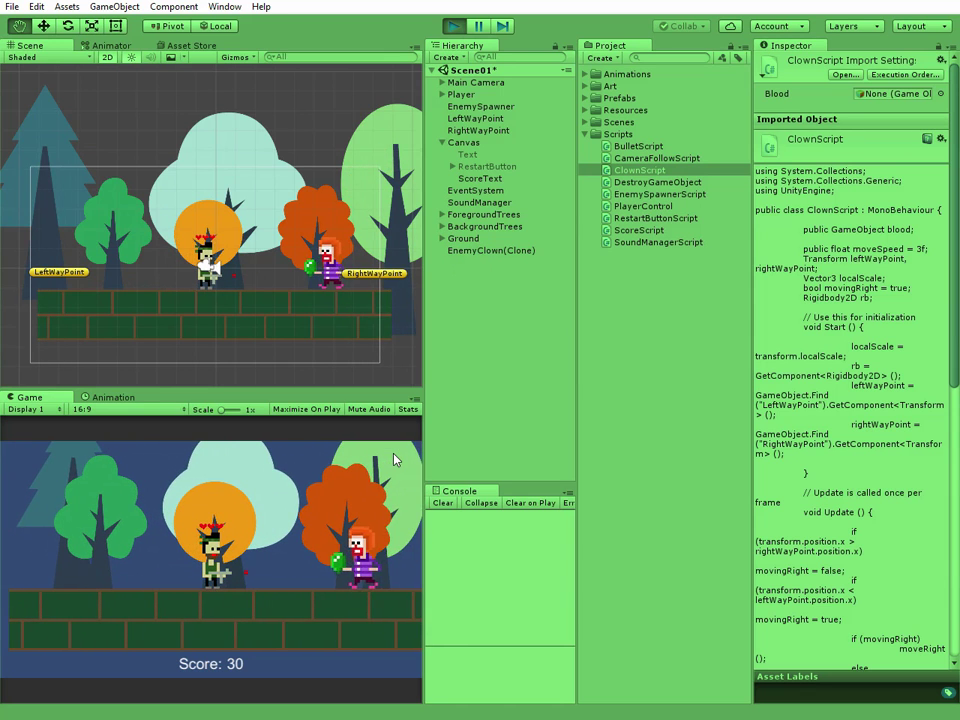